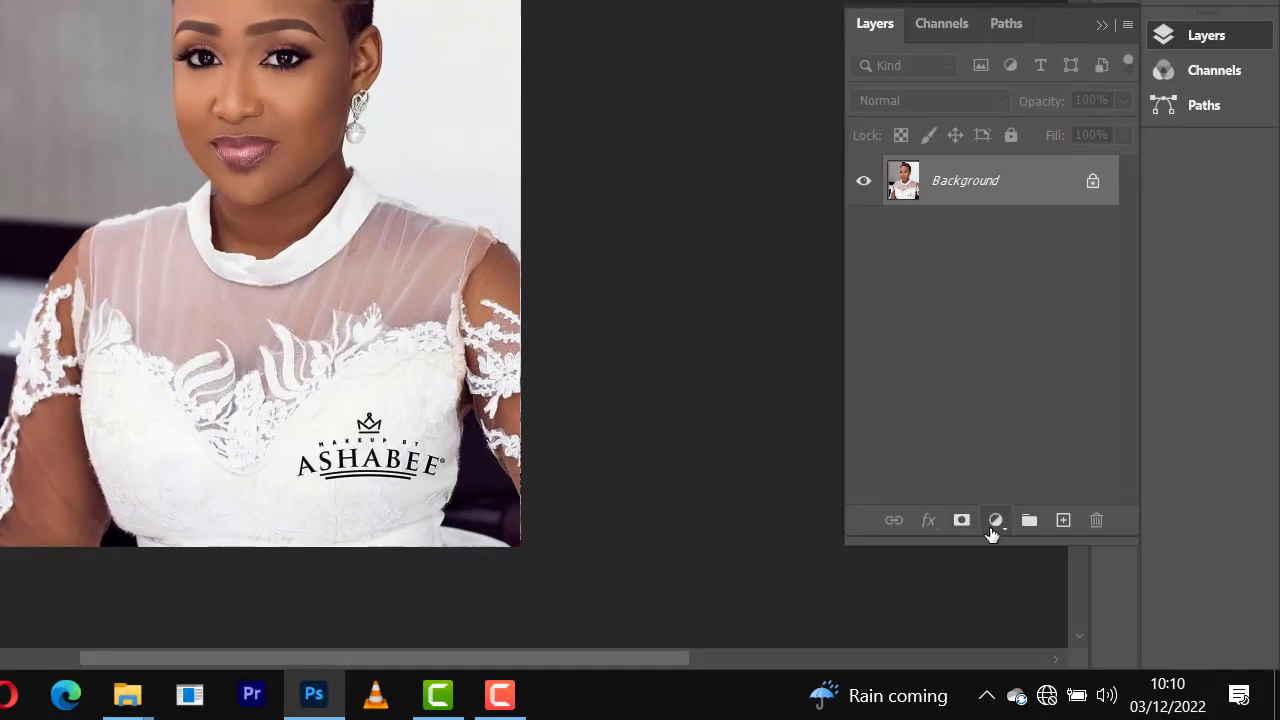
# Step: Add a Curves adjustment layer above the portrait and shape its RGB curve into an S with darker shadows and brighter highlights
pyautogui.click(1090, 587)
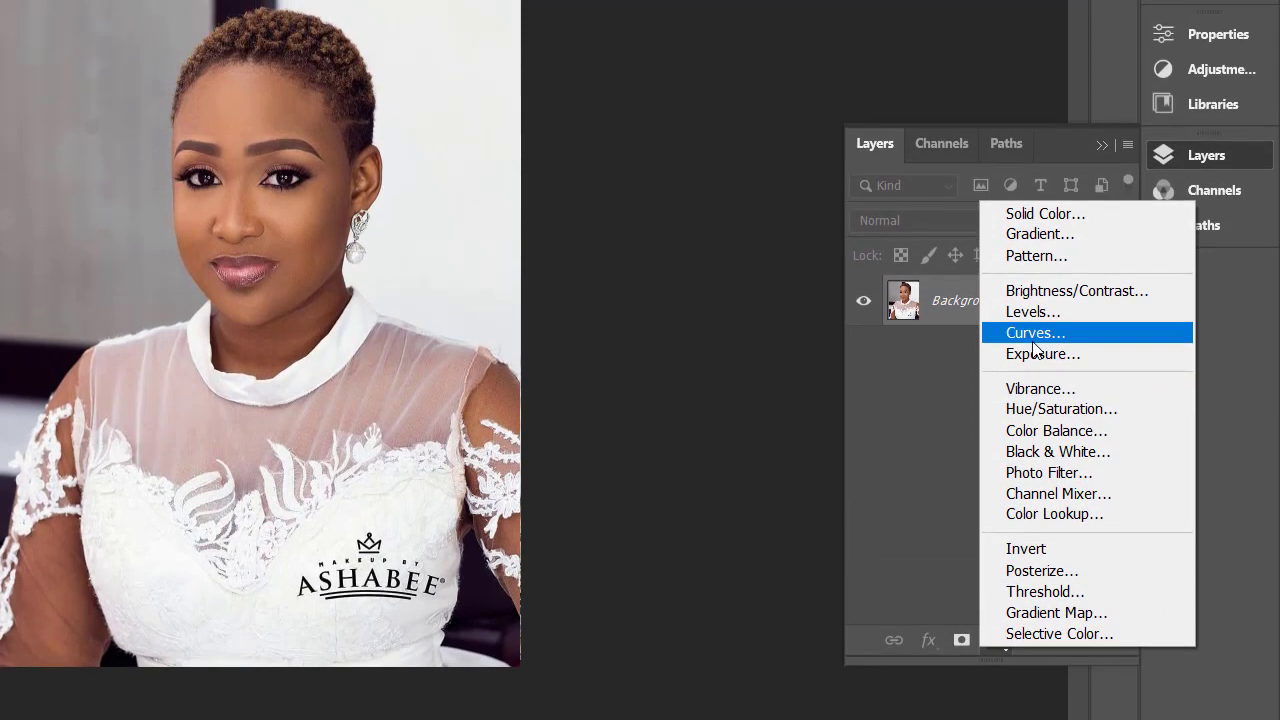
pyautogui.click(1034, 215)
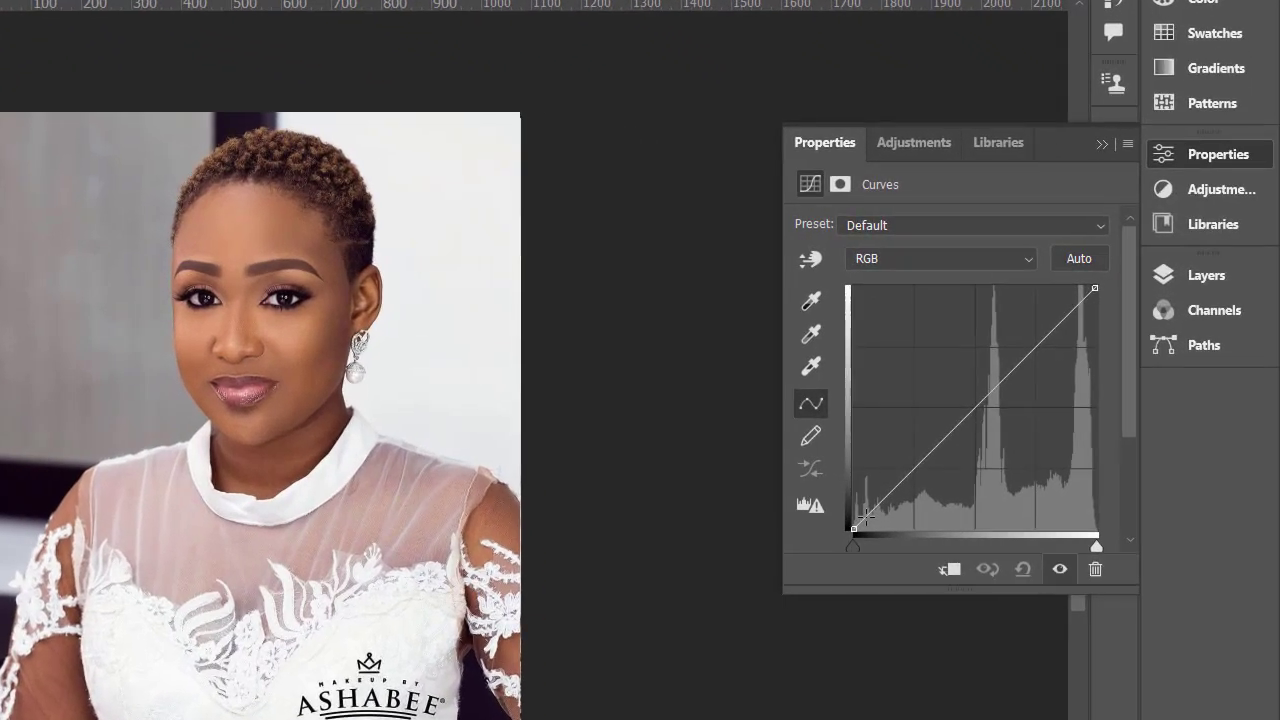
pyautogui.moveTo(879, 505); pyautogui.dragTo(885, 509)
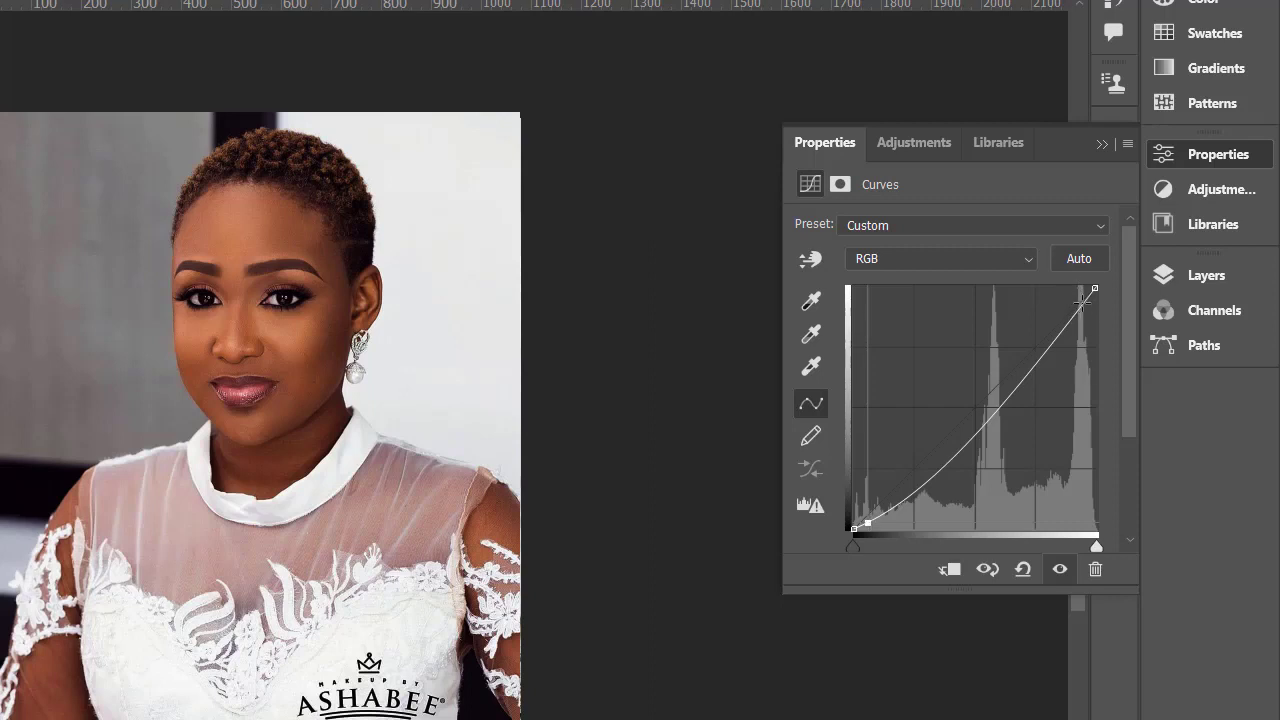
pyautogui.moveTo(1082, 300); pyautogui.dragTo(1078, 297)
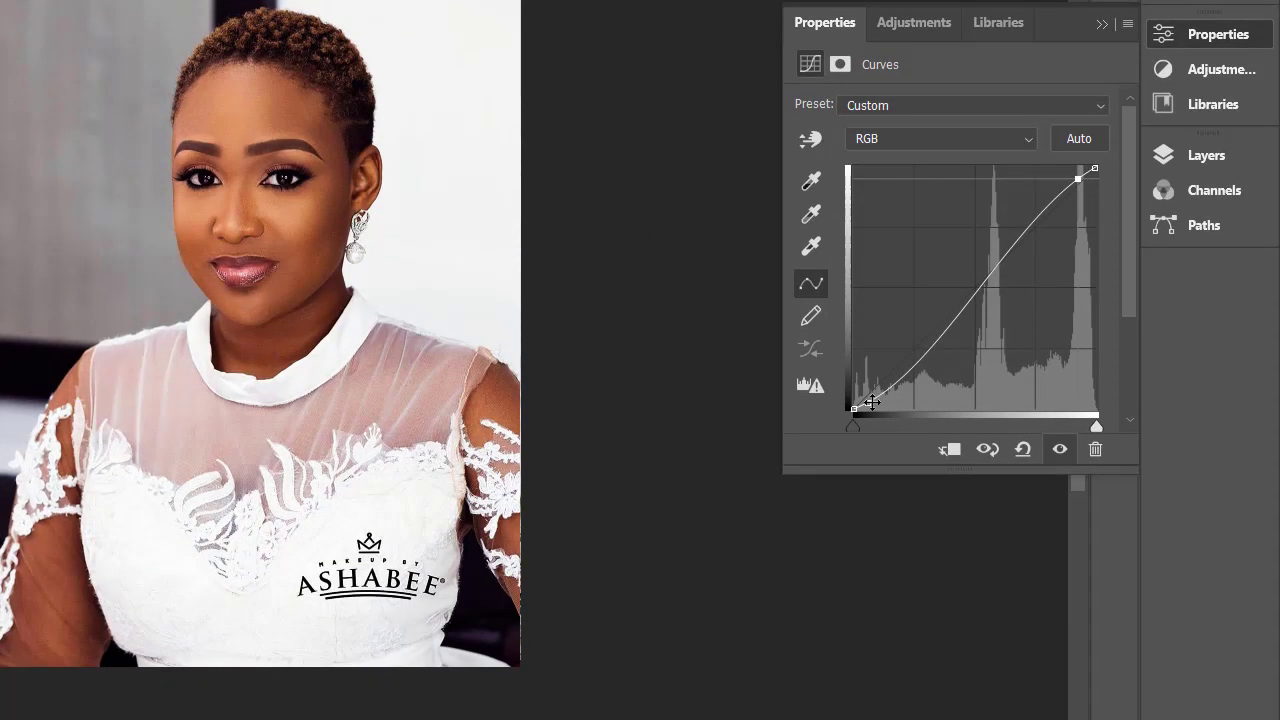
pyautogui.moveTo(870, 404); pyautogui.dragTo(876, 403)
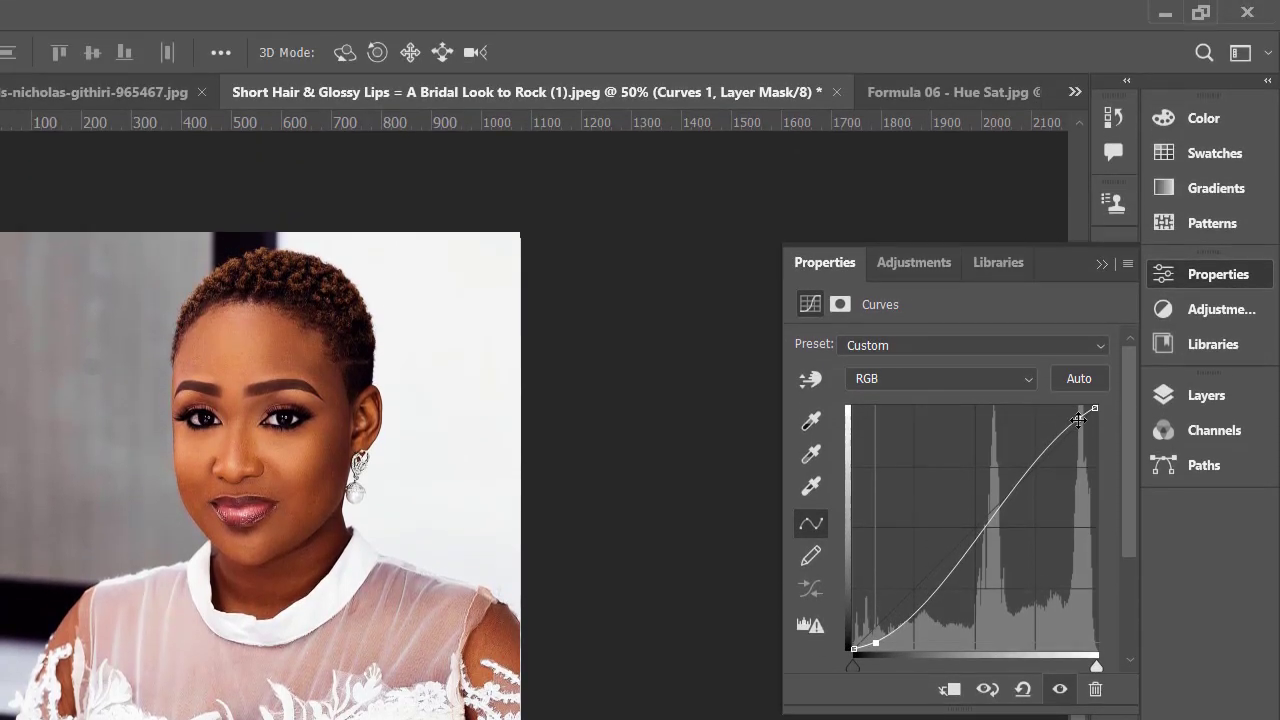
pyautogui.moveTo(1078, 420); pyautogui.dragTo(1077, 419)
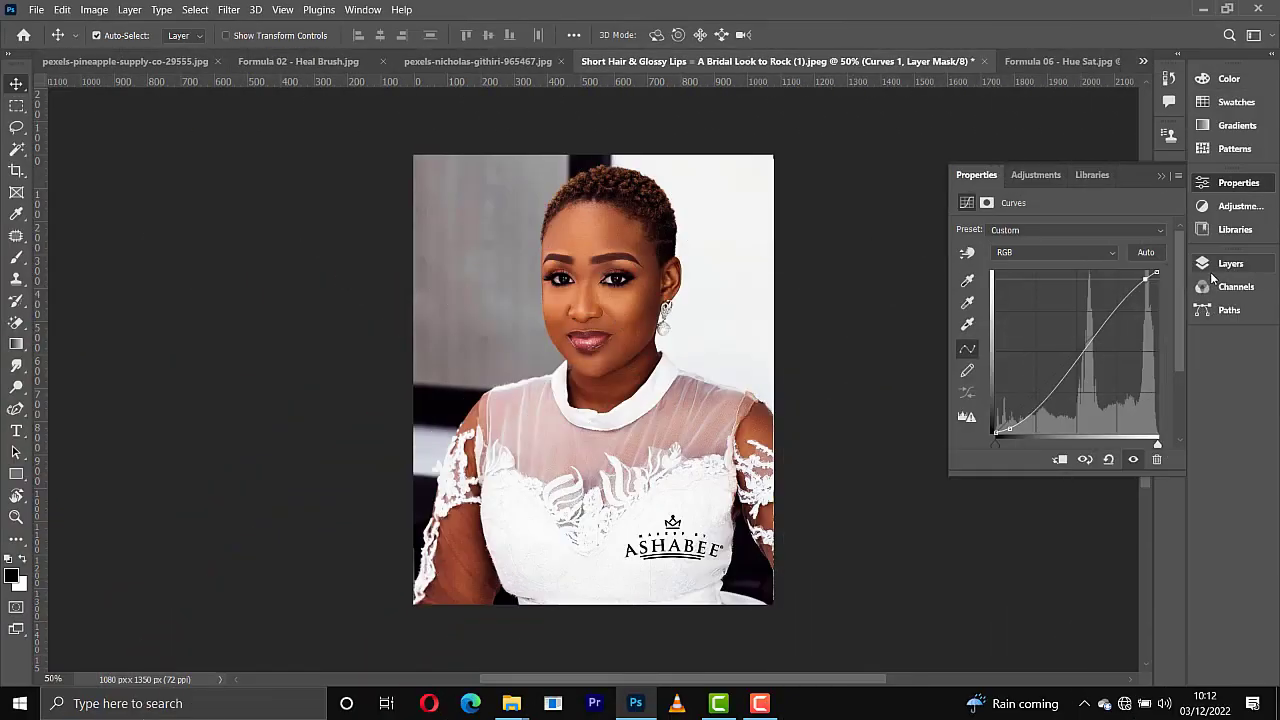
# Step: Compare the portrait with and without the Curves adjustment by switching that layer's visibility off and back on
pyautogui.click(1182, 402)
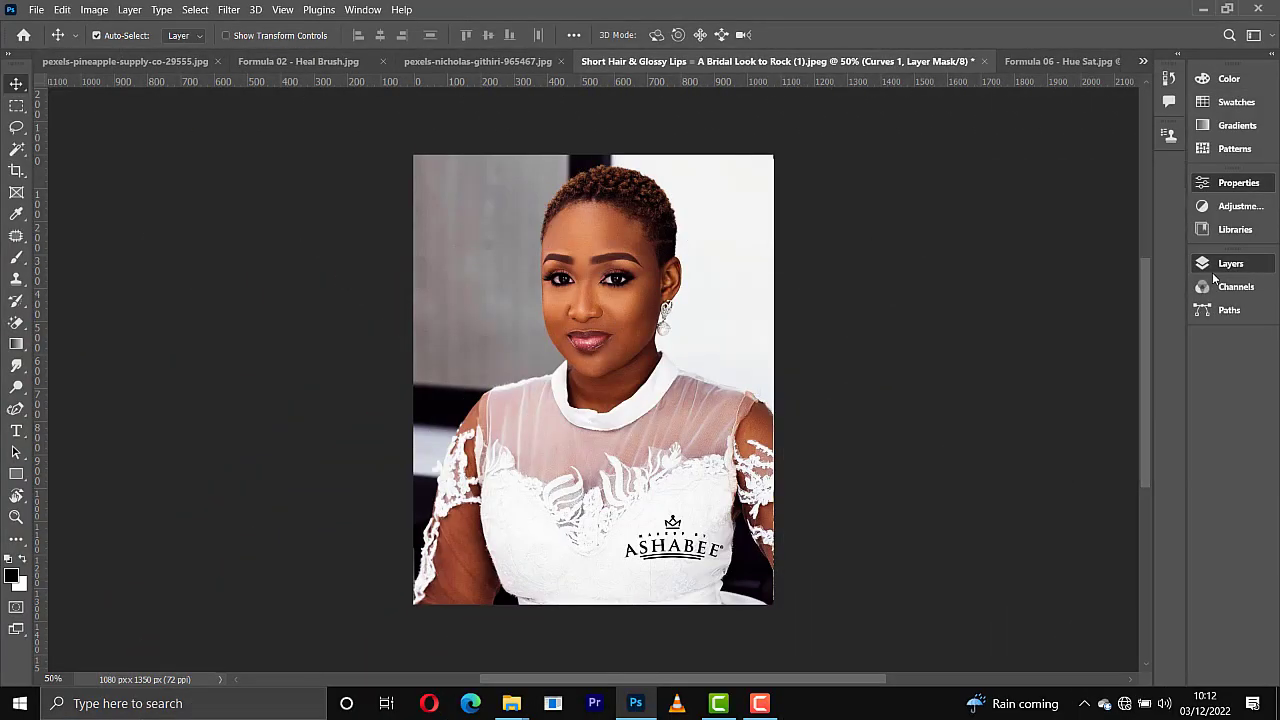
pyautogui.click(1212, 270)
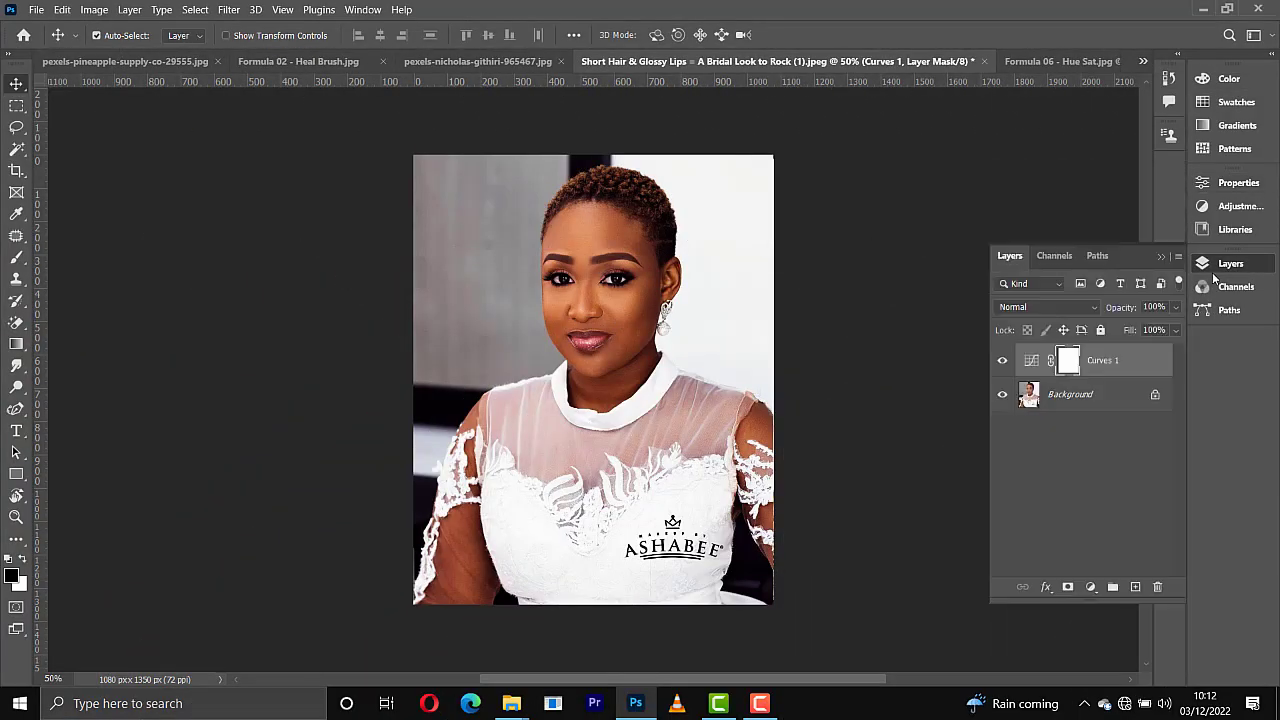
pyautogui.click(1003, 362)
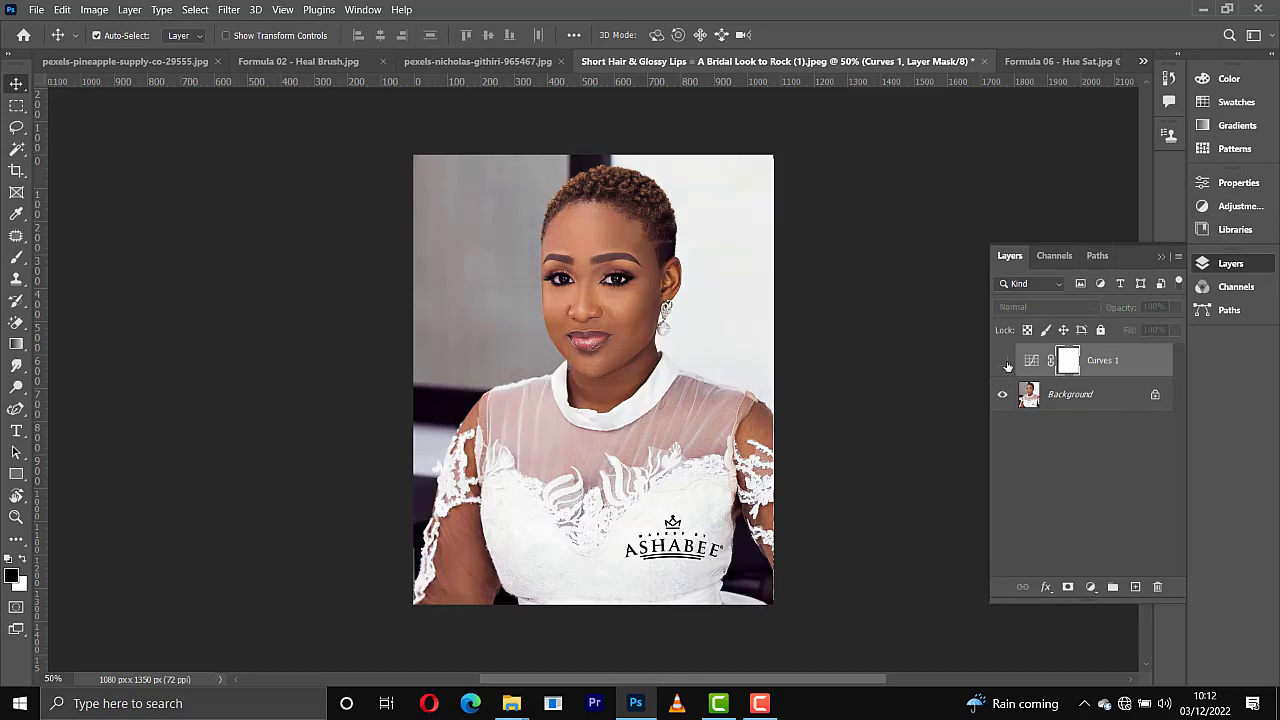
pyautogui.click(1003, 364)
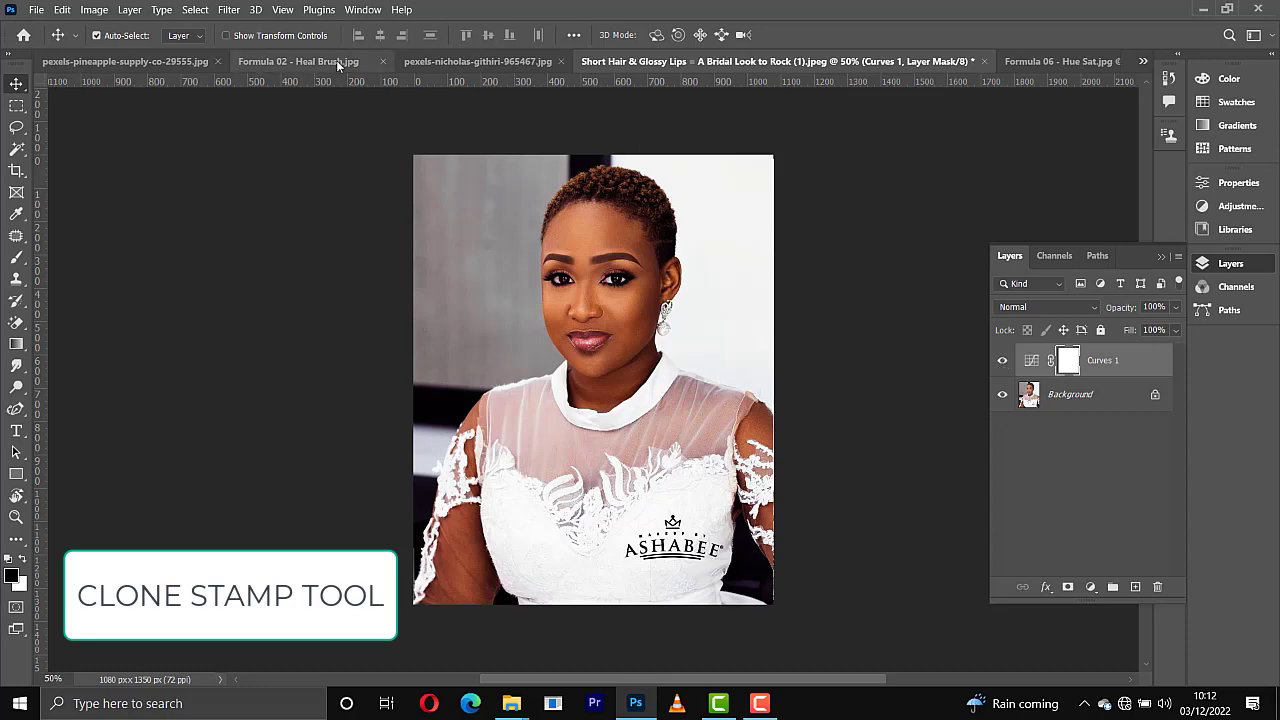
# Step: Switch to the pexels-pineapple-supply-co-29555.jpg document and duplicate its Layer 0
pyautogui.click(166, 63)
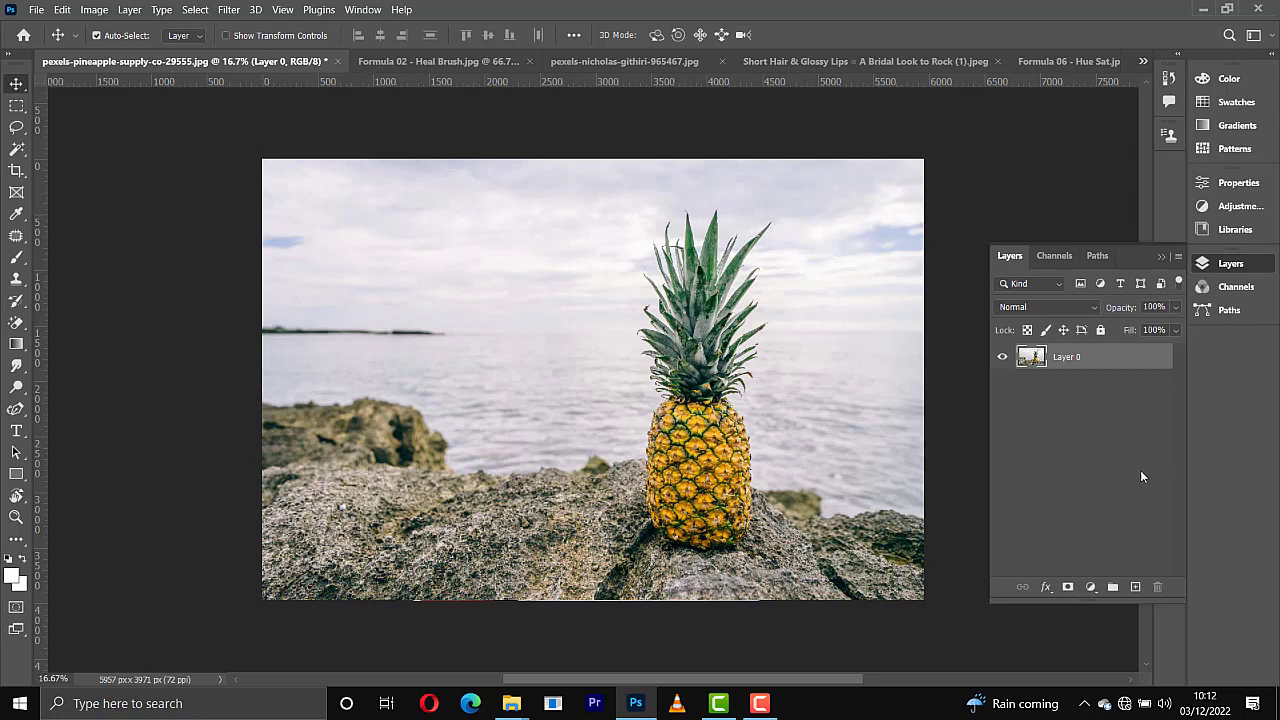
pyautogui.press('ctrl')
pyautogui.hotkey('ctrl', 'j')
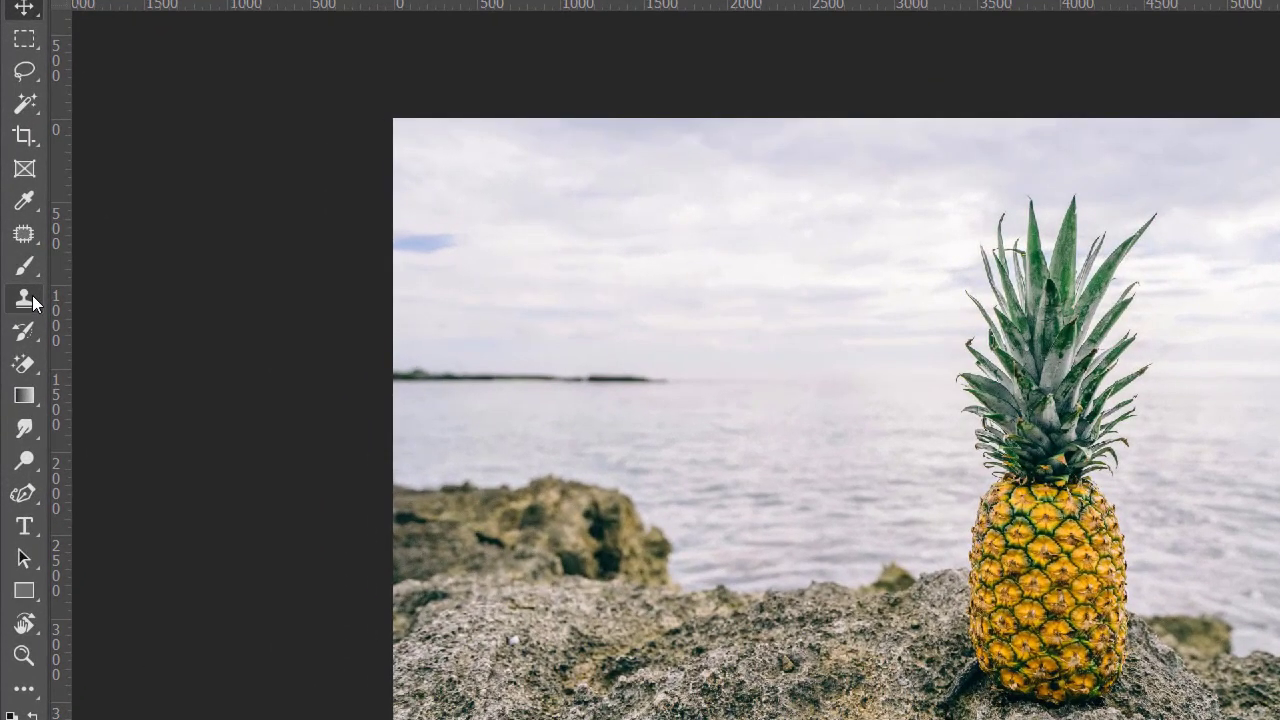
# Step: Clone a second pineapple onto the rock beside the original with the Clone Stamp tool, and compare it with the layer hidden
pyautogui.rightClick(32, 295)
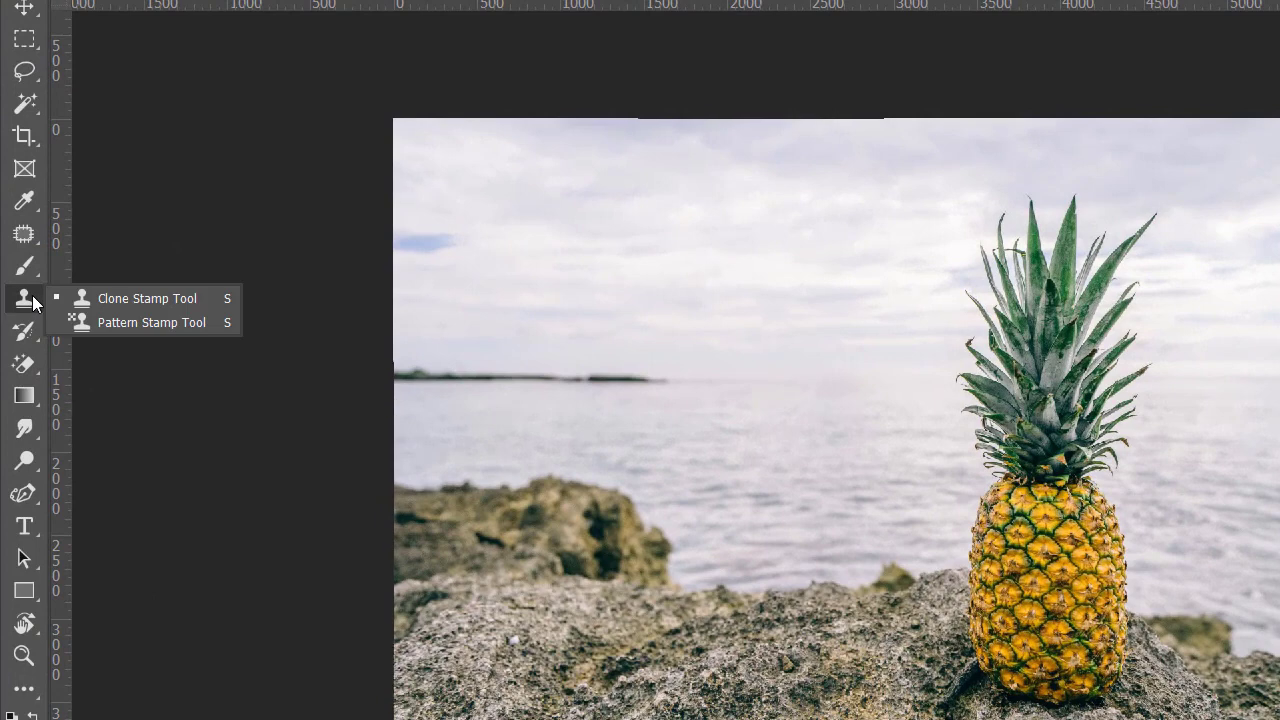
pyautogui.click(137, 298)
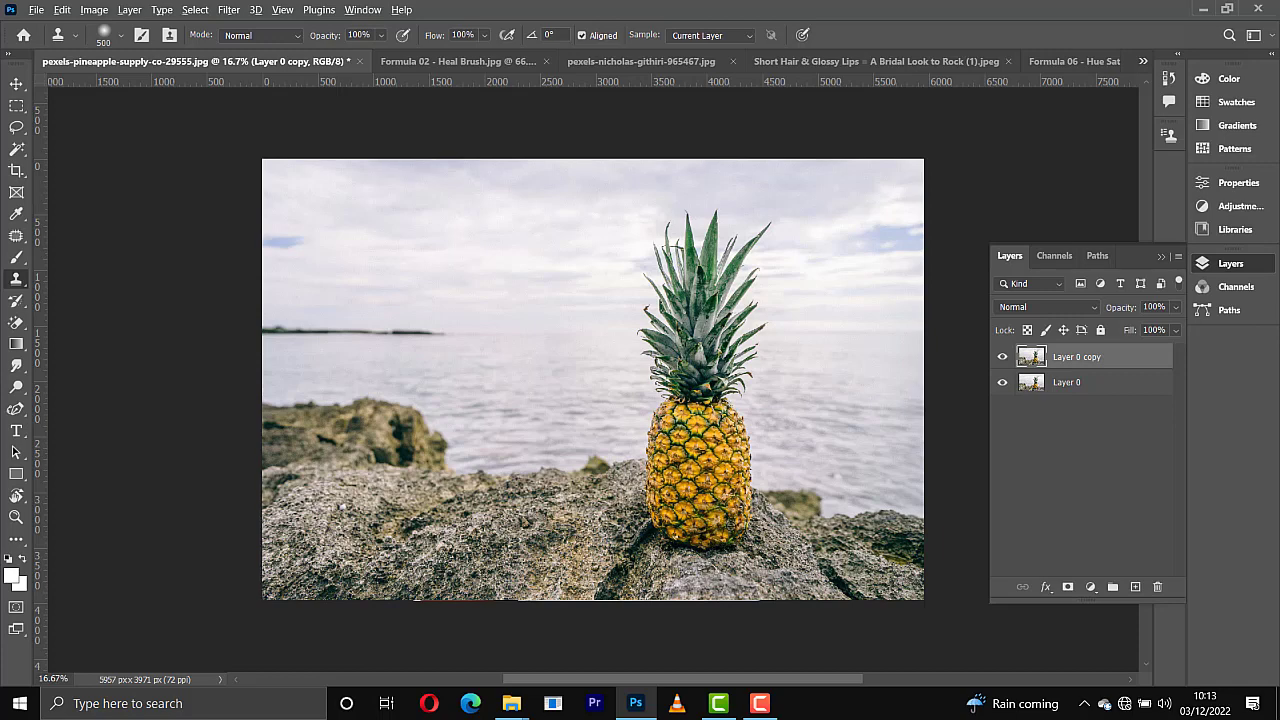
pyautogui.keyDown('alt'); pyautogui.click(731, 527); pyautogui.keyUp('alt')
pyautogui.moveTo(559, 498)
pyautogui.mouseDown()
pyautogui.moveTo(516, 476)
pyautogui.moveTo(565, 437)
pyautogui.moveTo(510, 405)
pyautogui.moveTo(508, 448)
pyautogui.moveTo(547, 405)
pyautogui.moveTo(540, 445)
pyautogui.mouseUp()
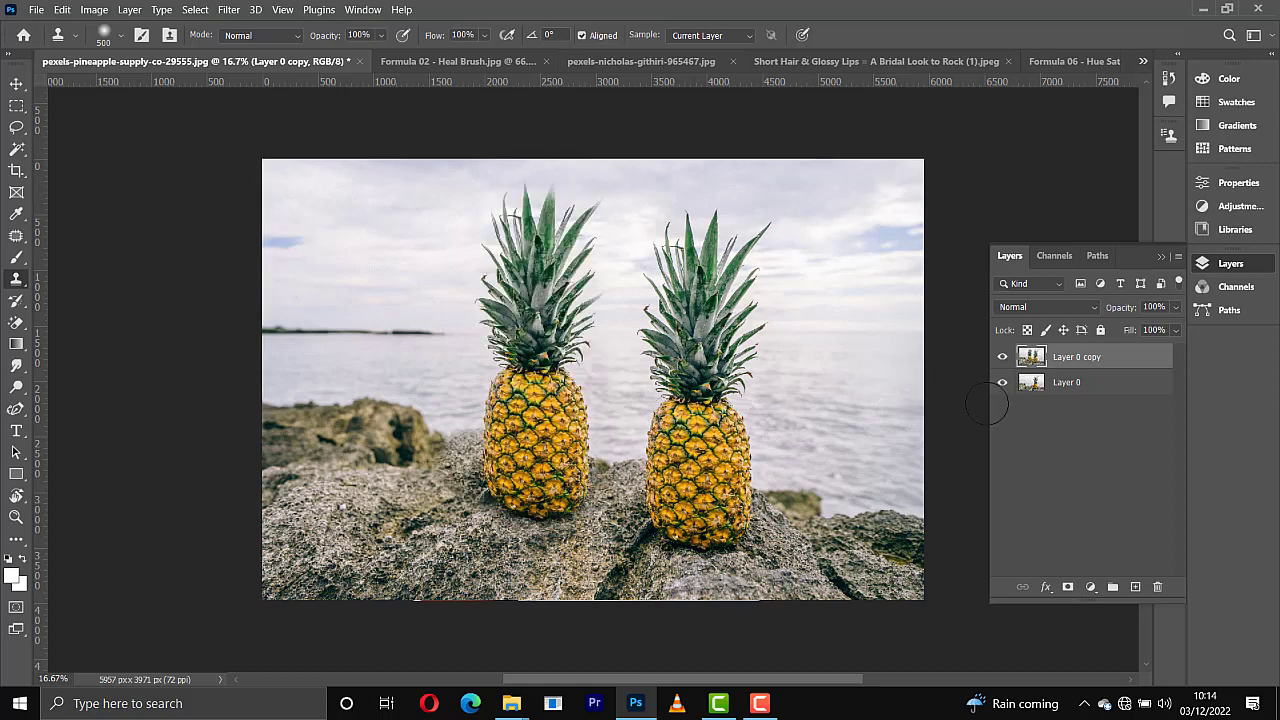
pyautogui.click(1003, 360)
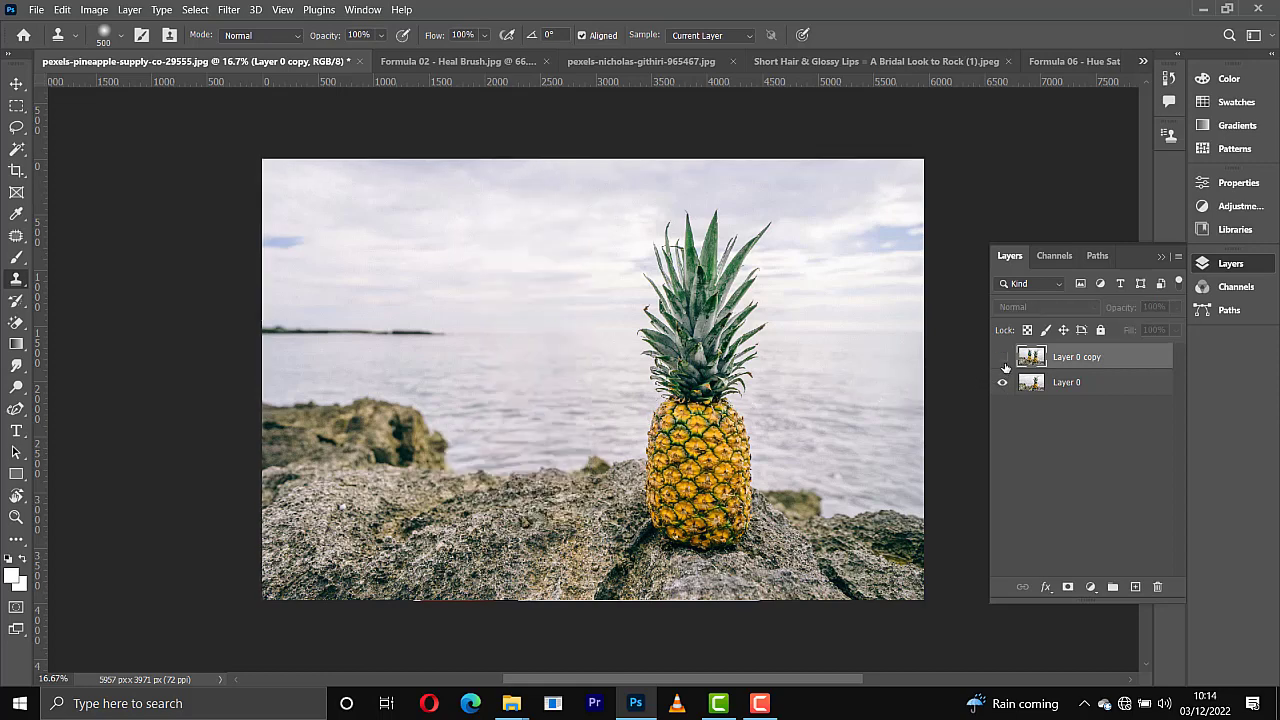
pyautogui.click(1004, 360)
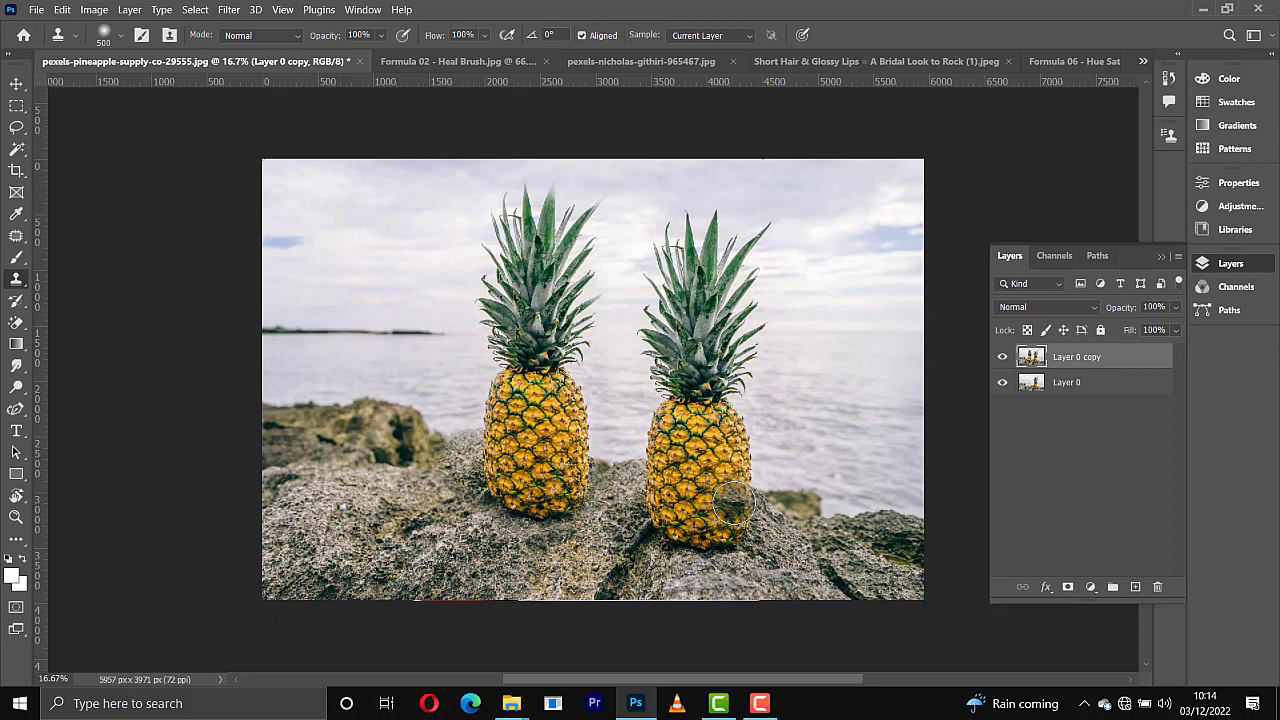
# Step: In the Formula 02 - Heal Brush.jpg document, unlock the Background layer and duplicate it
pyautogui.click(418, 60)
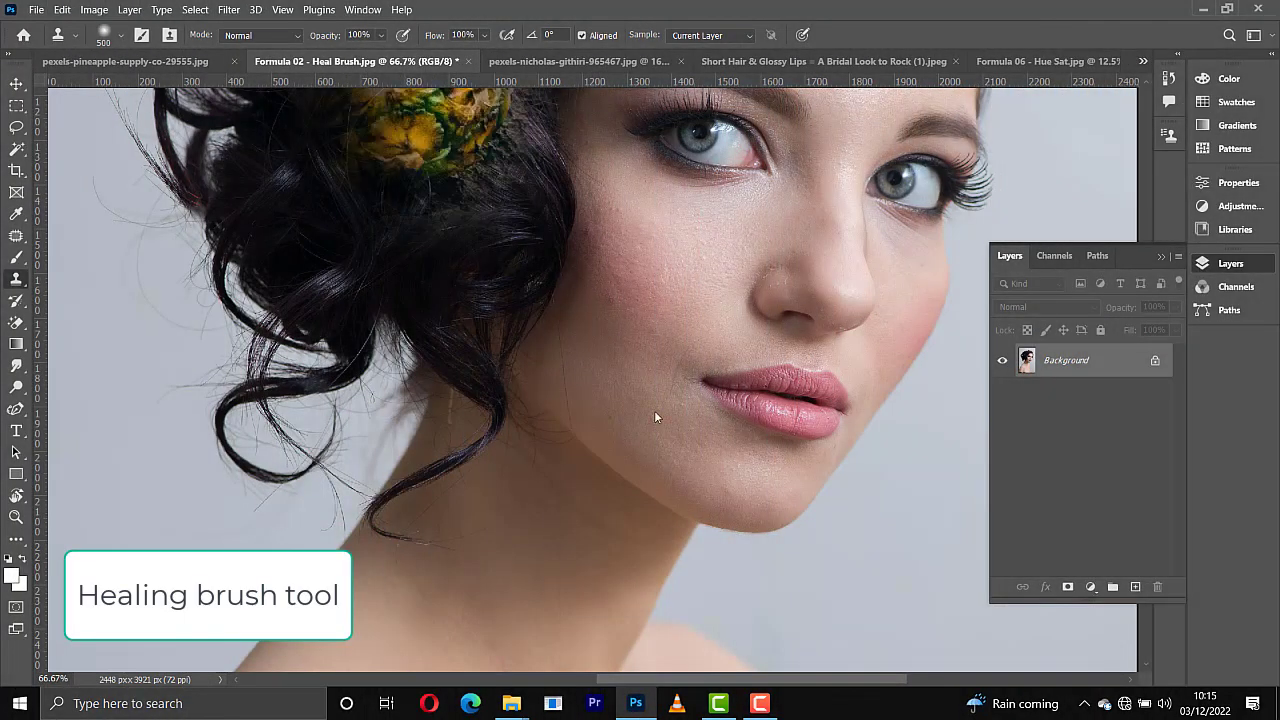
pyautogui.press('v')
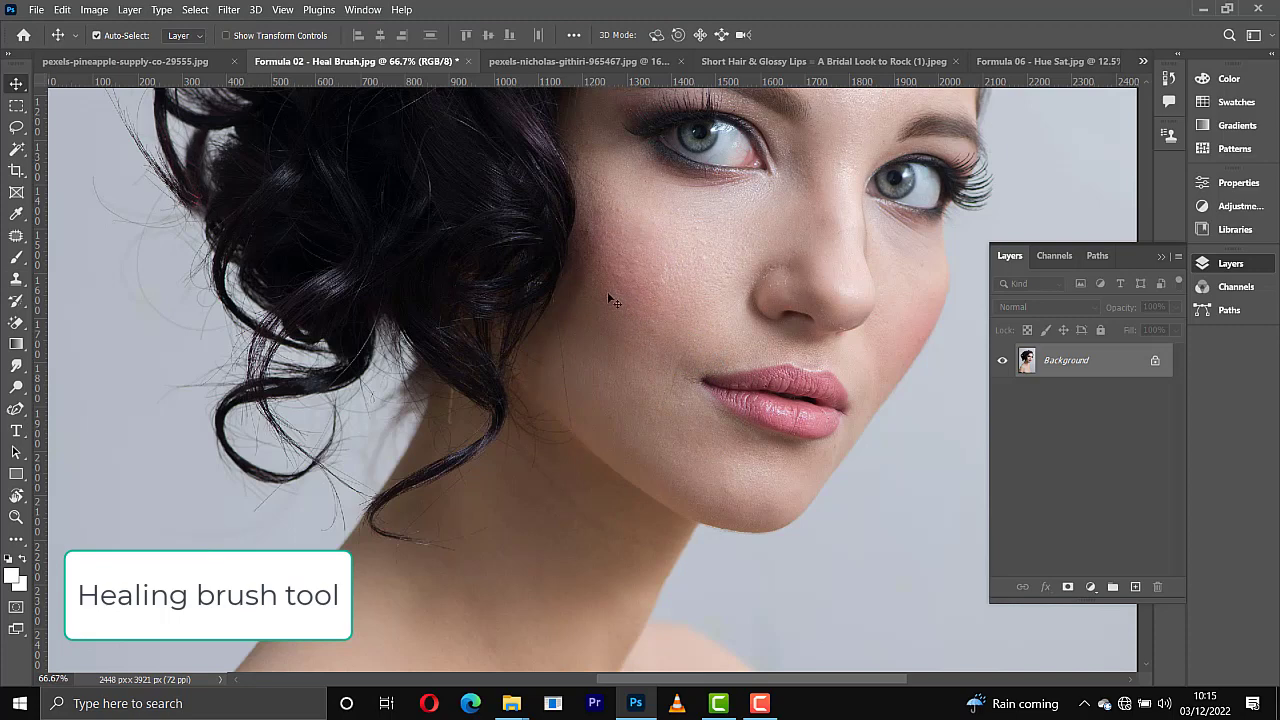
pyautogui.hotkey('ctrl', '+')
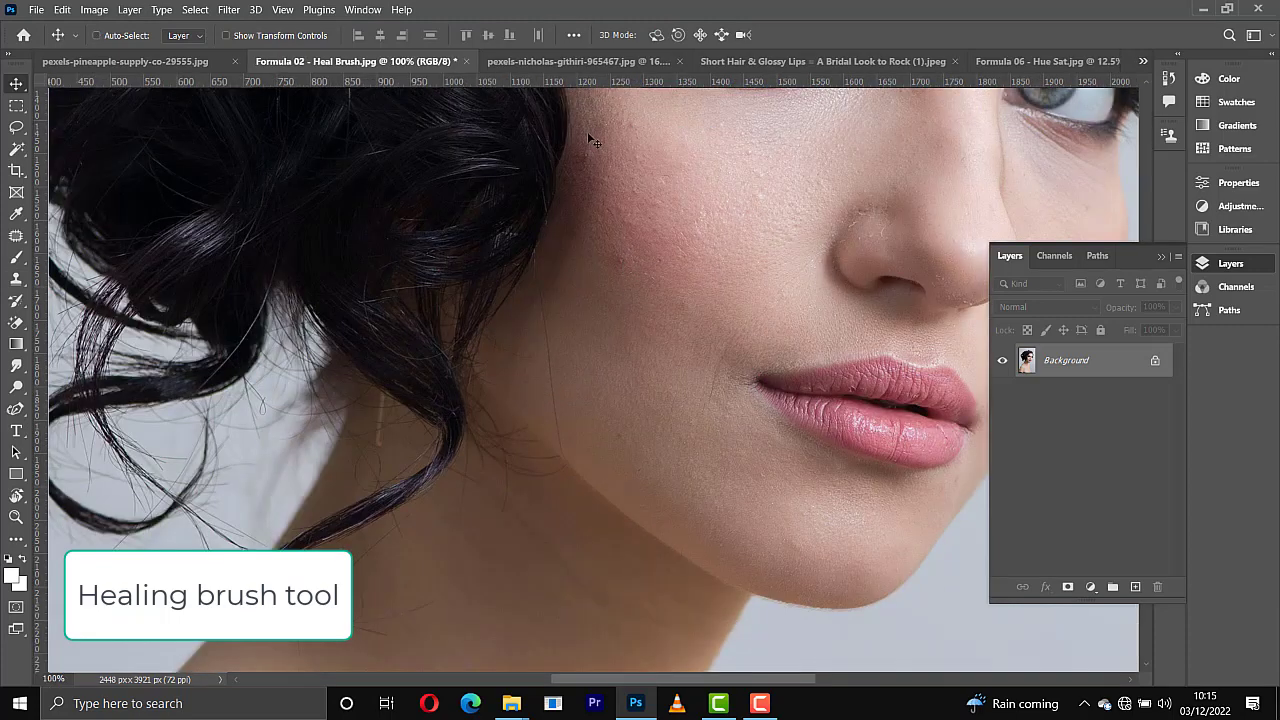
pyautogui.scroll(2, 709, 334)
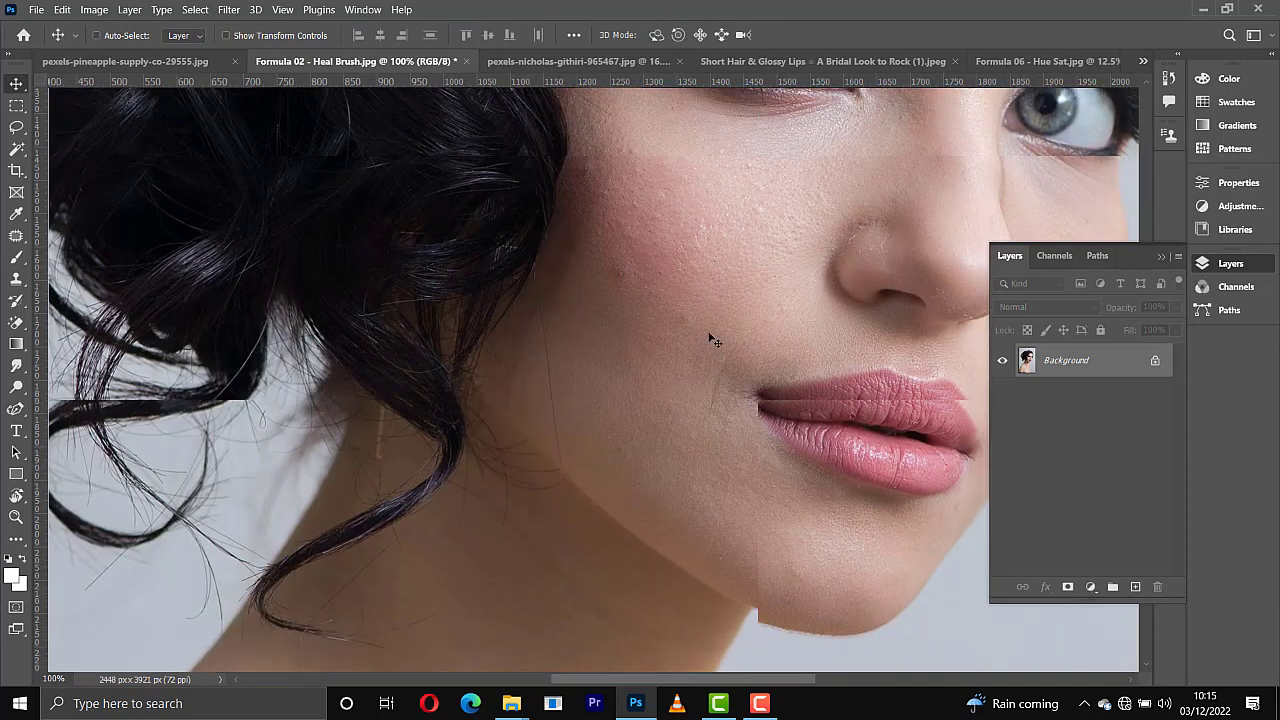
pyautogui.scroll(3, 709, 335)
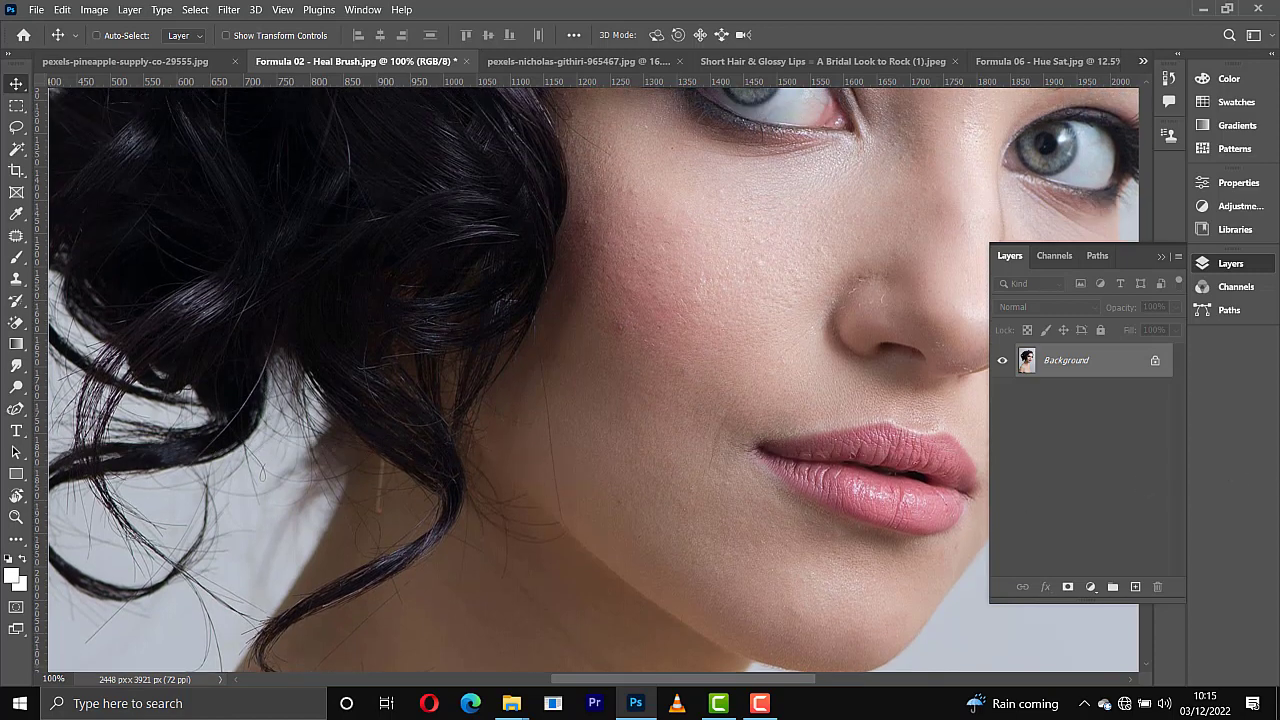
pyautogui.click(1155, 362)
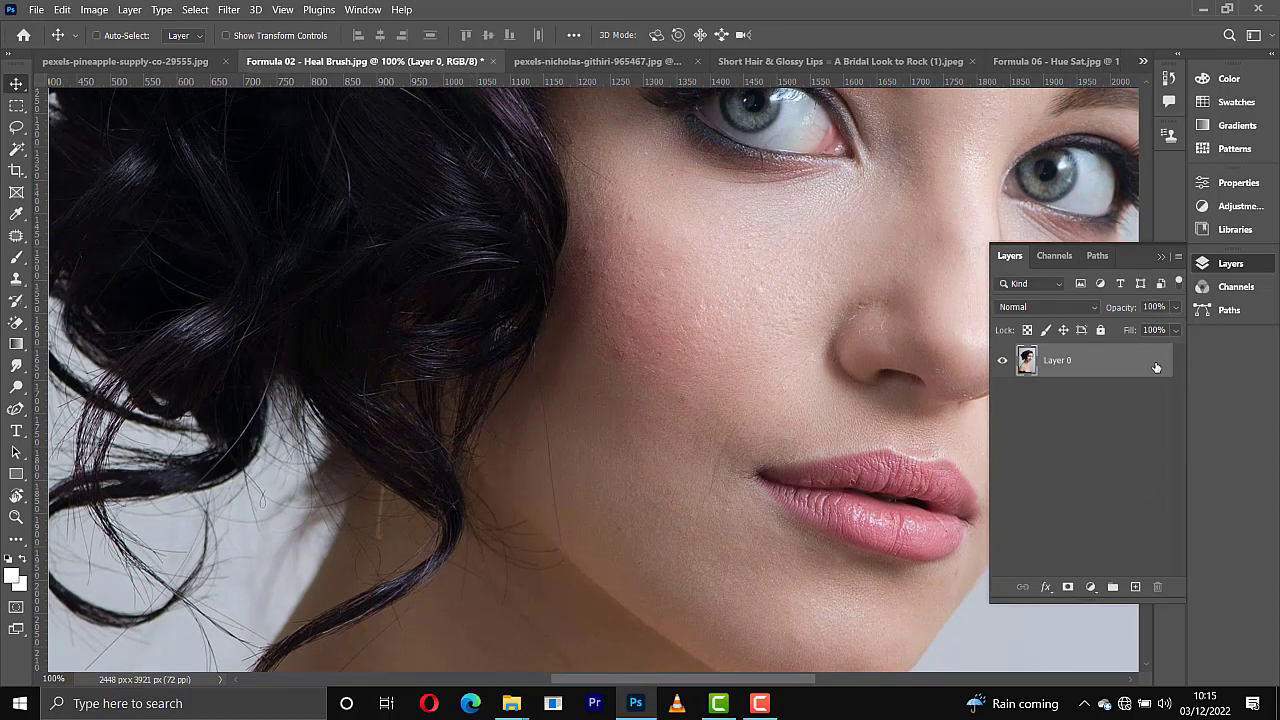
pyautogui.hotkey('ctrl', 'j')
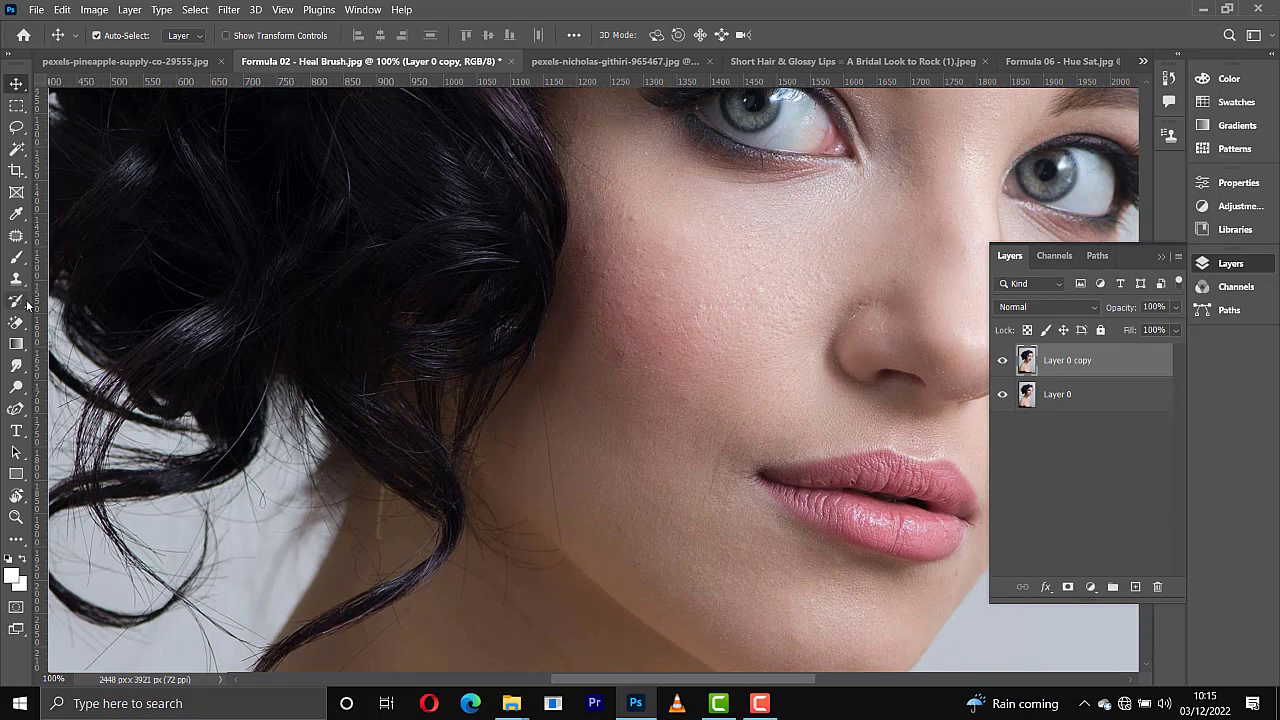
# Step: Remove the blemishes on the woman's cheek with a size 40 Healing Brush, sampling clean skin near the mouth
pyautogui.click(16, 235)
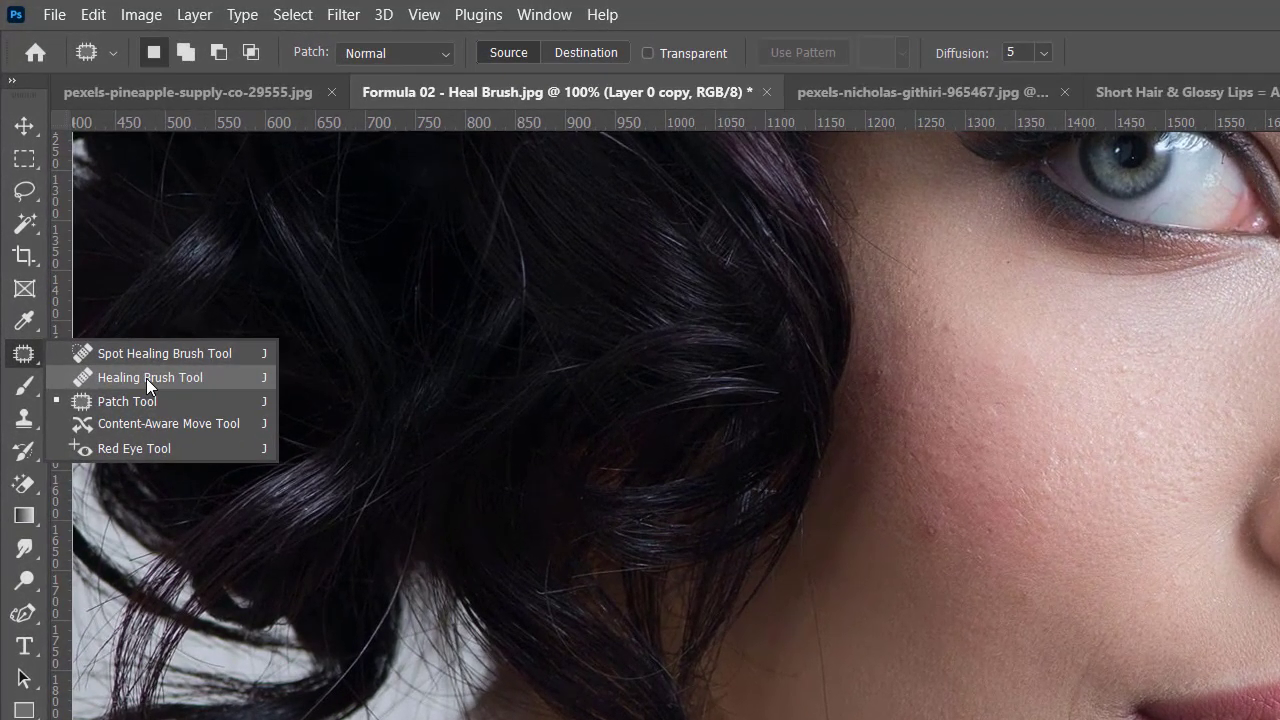
pyautogui.click(98, 252)
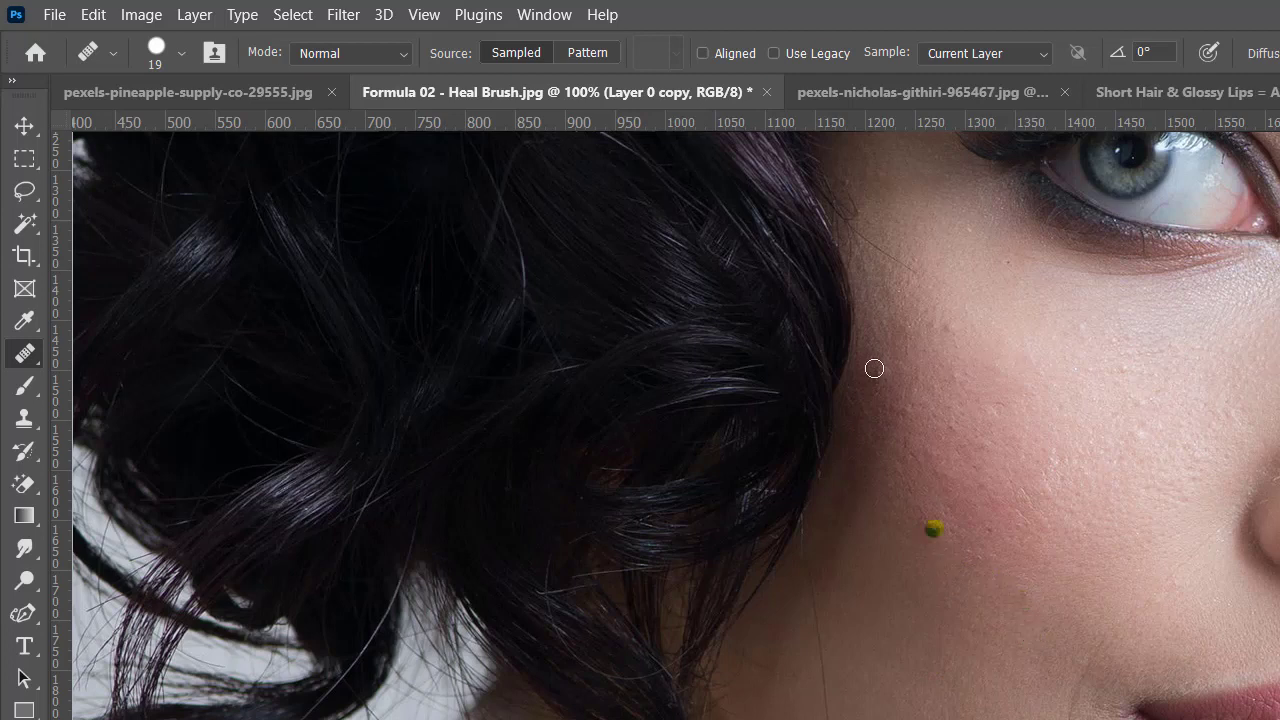
pyautogui.press(']')
pyautogui.press(']')
pyautogui.press(']')
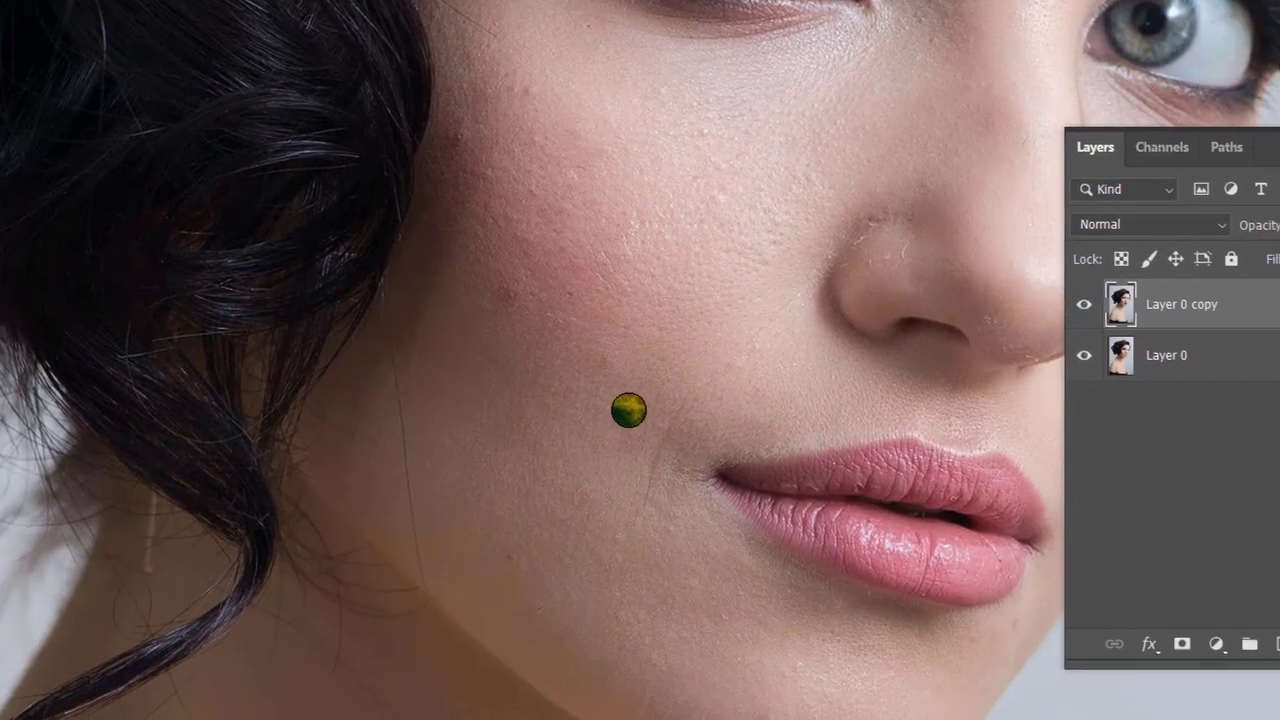
pyautogui.keyDown('alt'); pyautogui.click(622, 406); pyautogui.keyUp('alt')
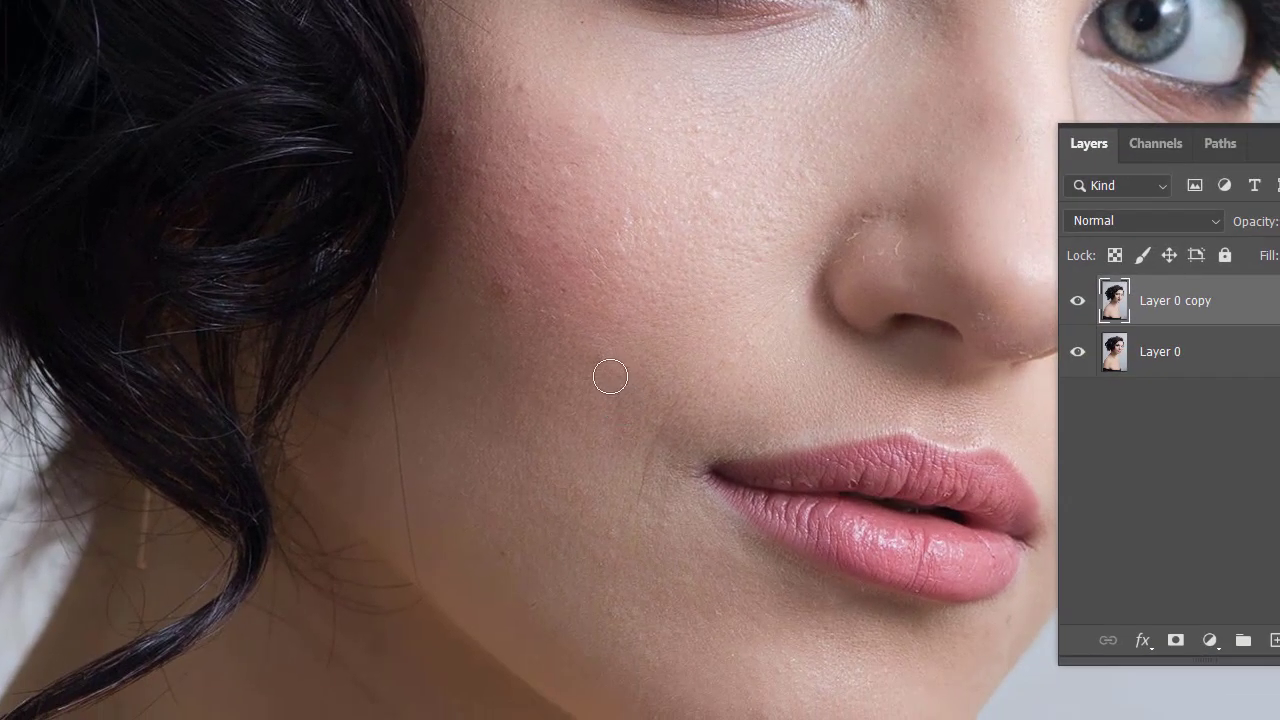
pyautogui.click(601, 363)
pyautogui.click(632, 336)
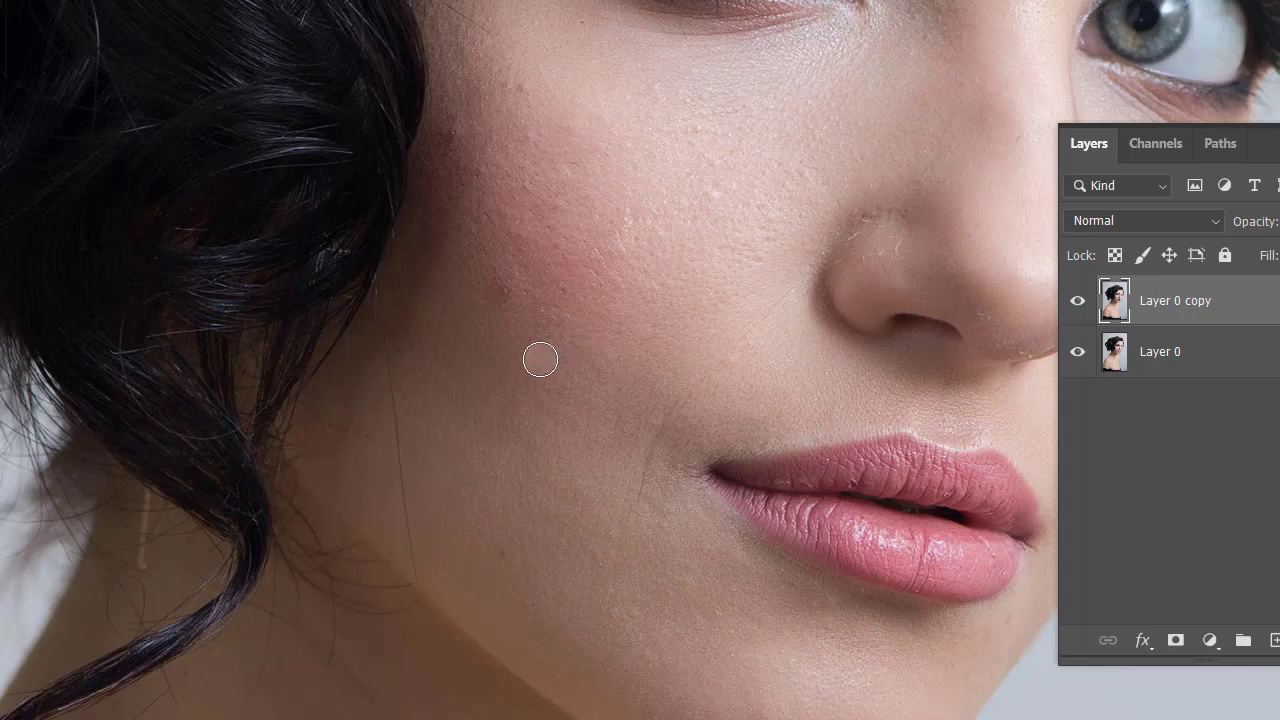
pyautogui.click(577, 312)
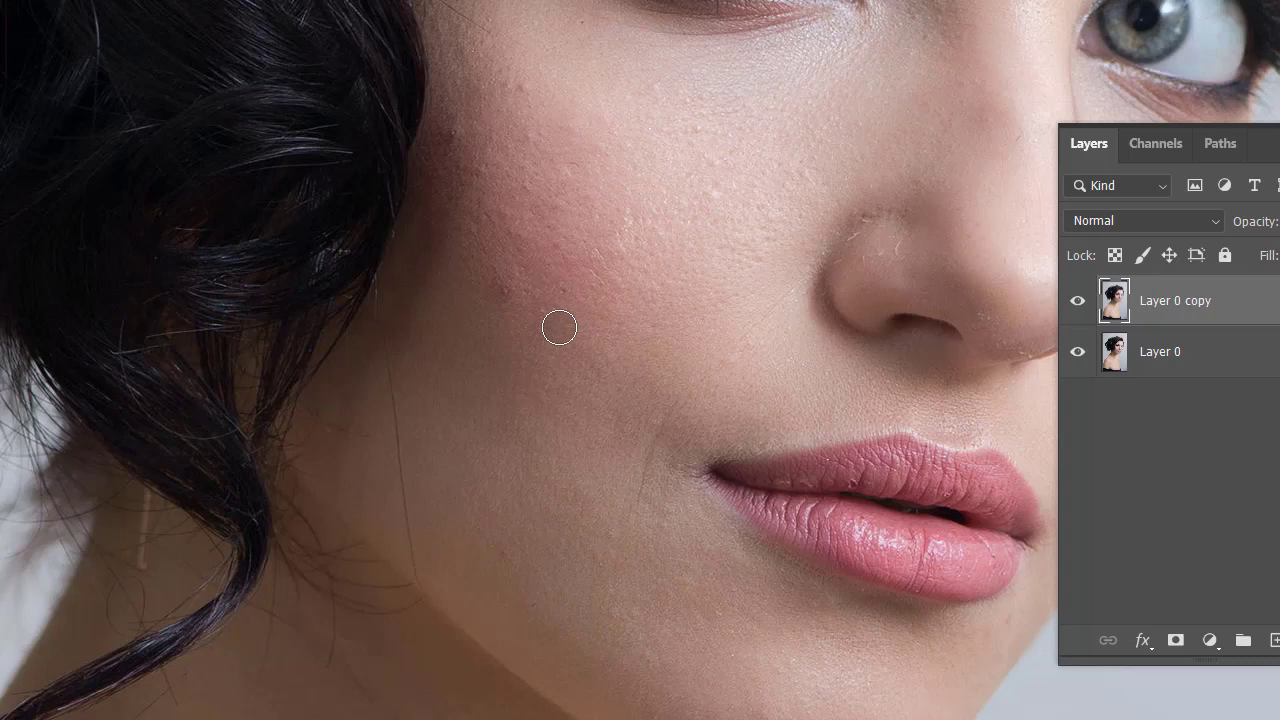
pyautogui.click(505, 303)
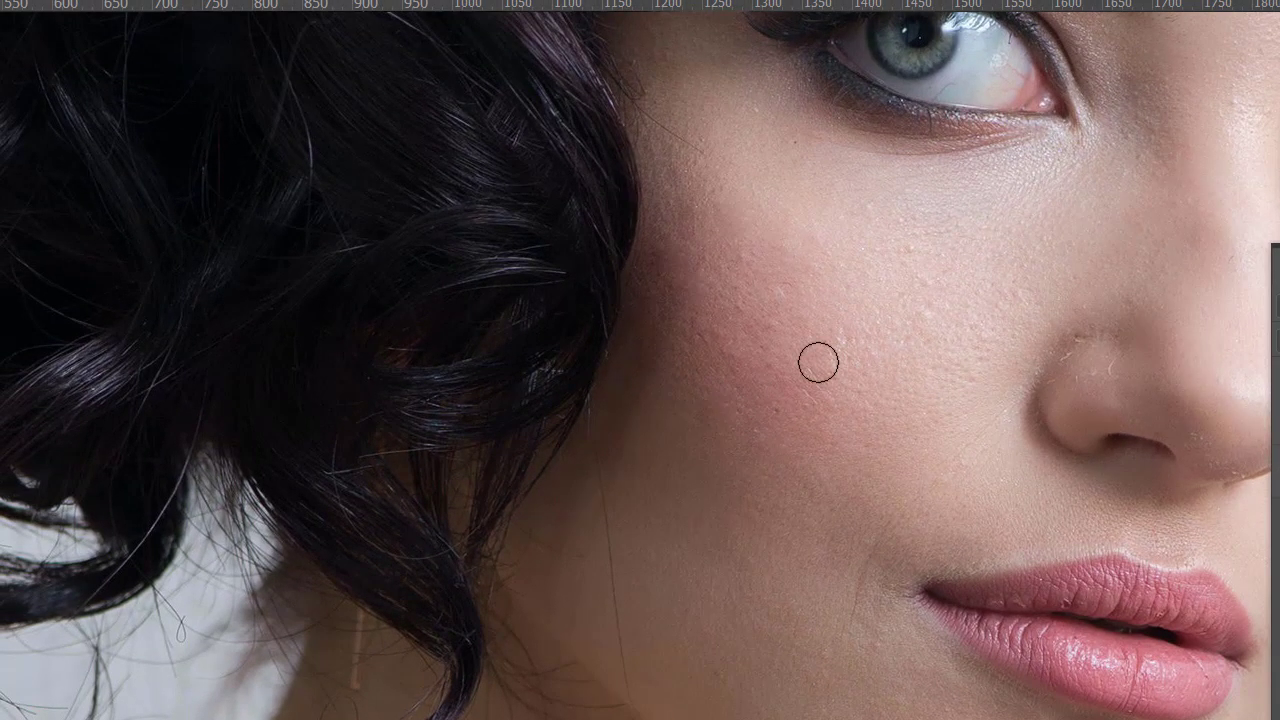
pyautogui.click(811, 413)
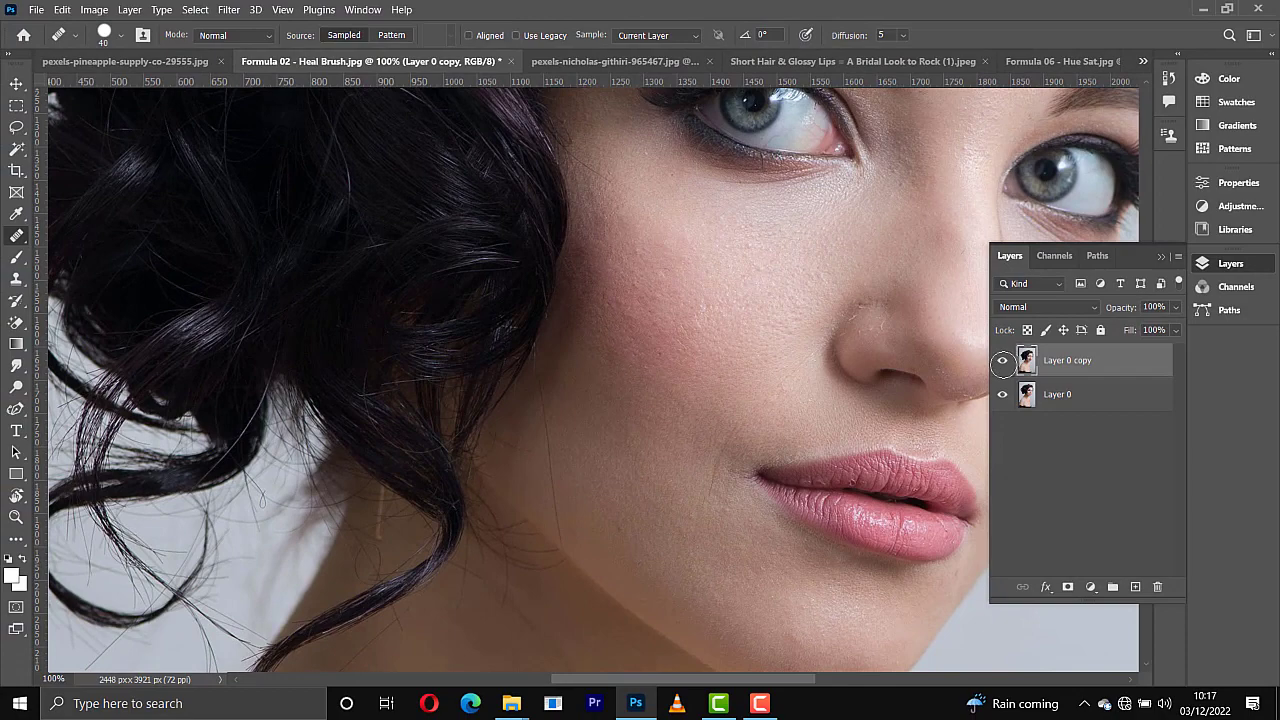
# Step: Compare the cheek before and after healing at 200% by toggling the duplicate layer's visibility, leaving it shown
pyautogui.click(1003, 364)
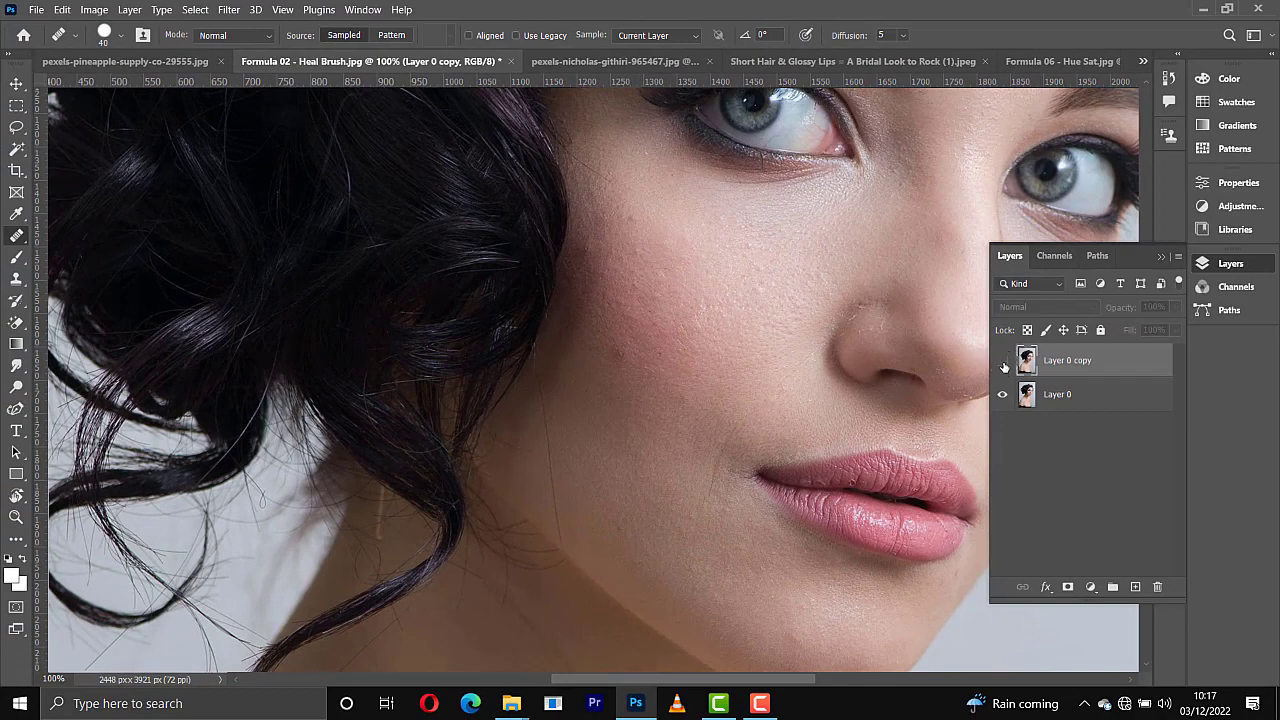
pyautogui.hotkey('ctrl', '+')
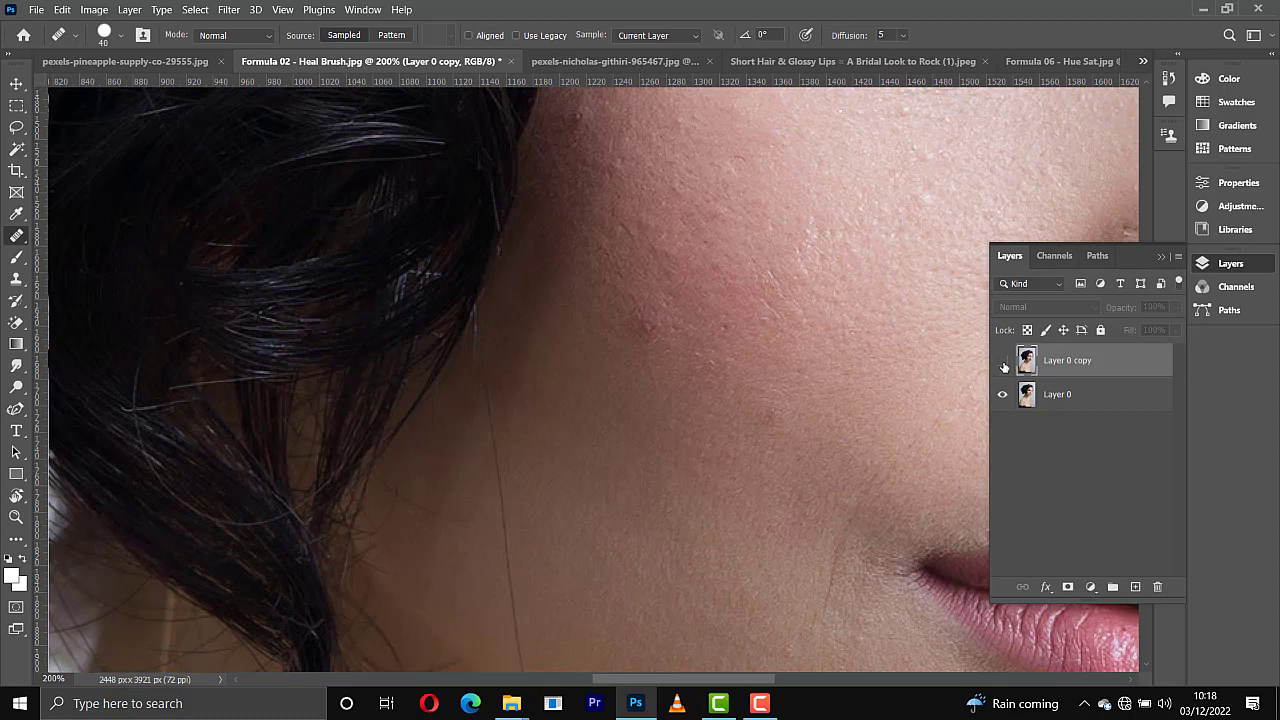
pyautogui.click(1003, 364)
pyautogui.click(1003, 364)
pyautogui.click(1003, 364)
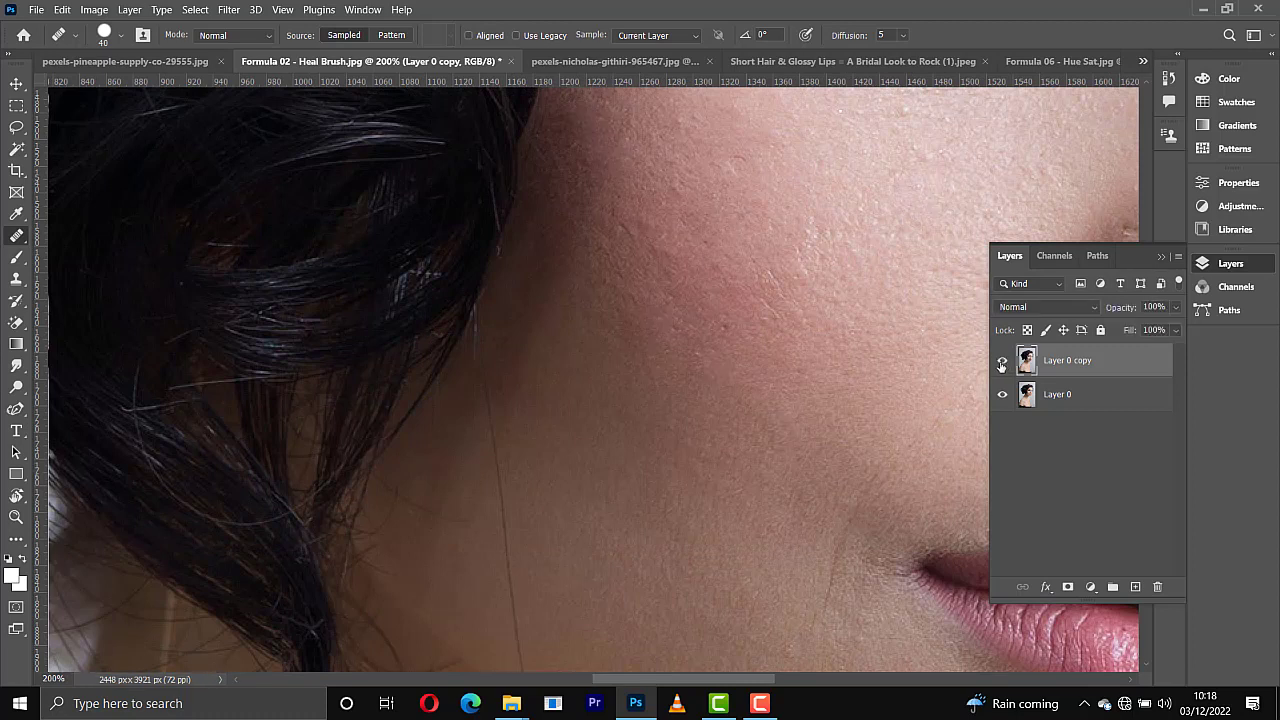
pyautogui.scroll(-1, 782, 326)
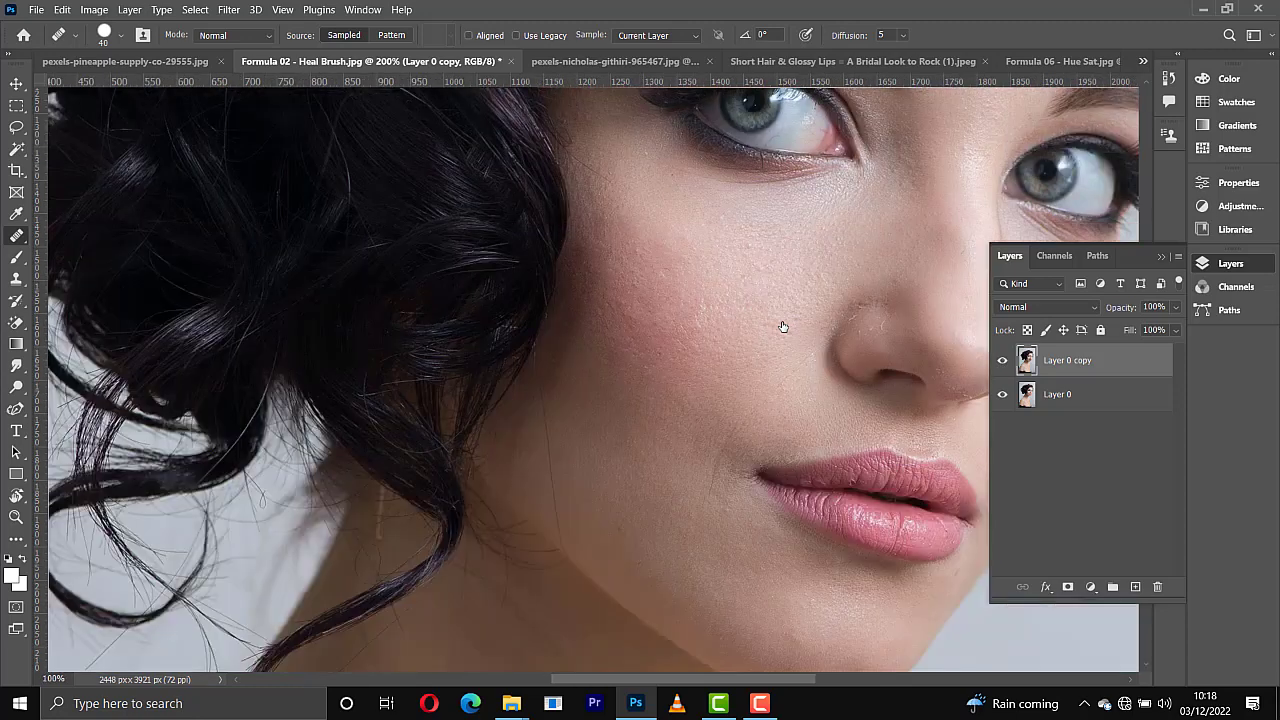
pyautogui.scroll(-1, 782, 326)
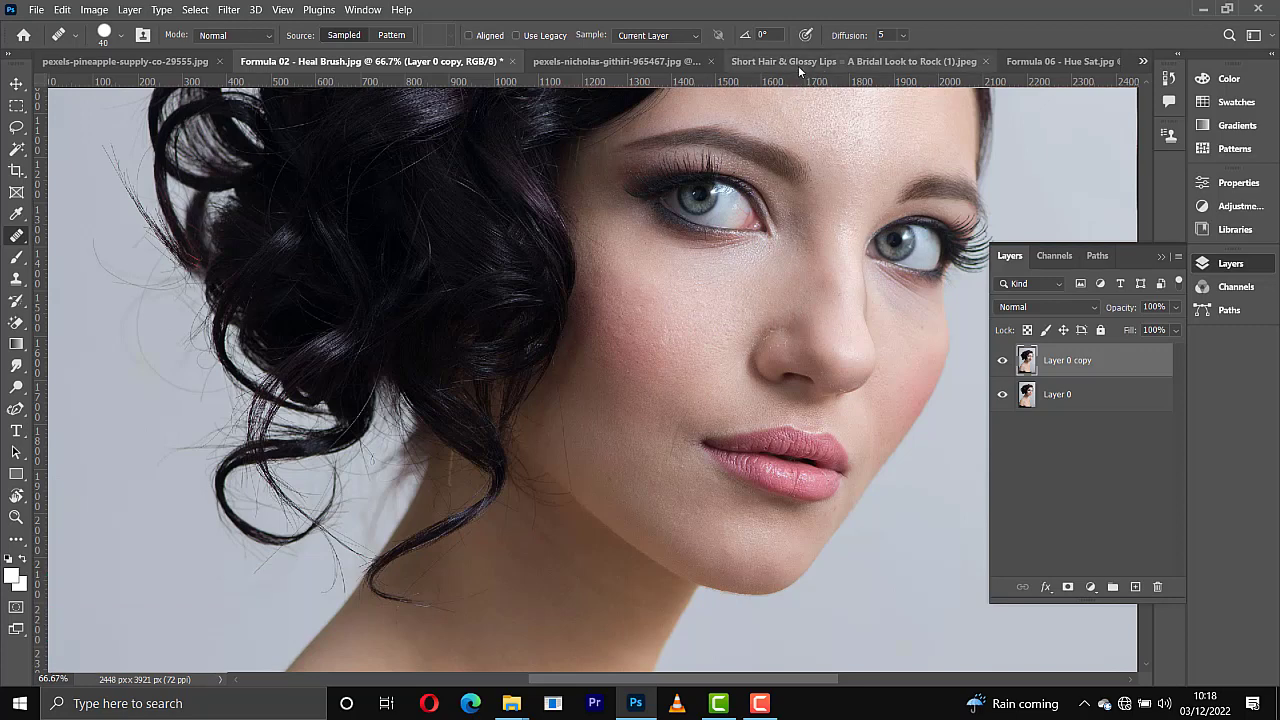
# Step: In pexels-nicholas-githiri-965467.jpg, draw a circular selection with the Elliptical Marquee and position it around the woman's head and upper body
pyautogui.click(612, 60)
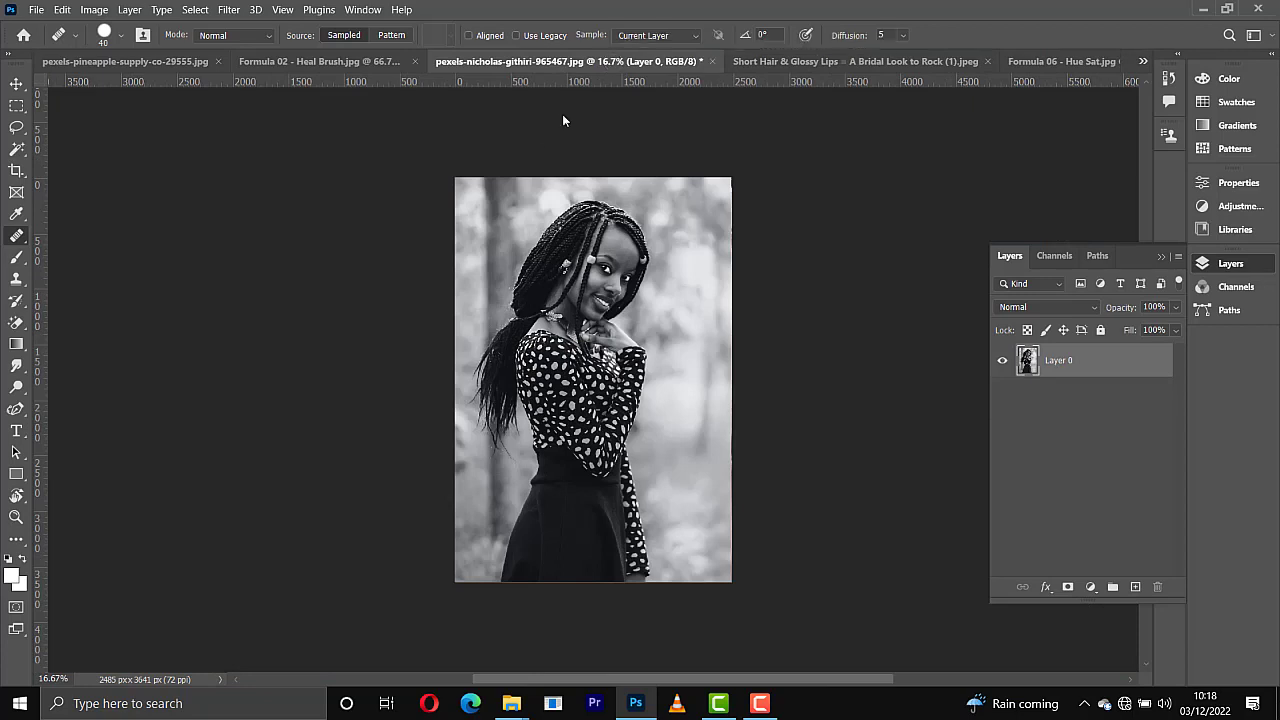
pyautogui.click(16, 105)
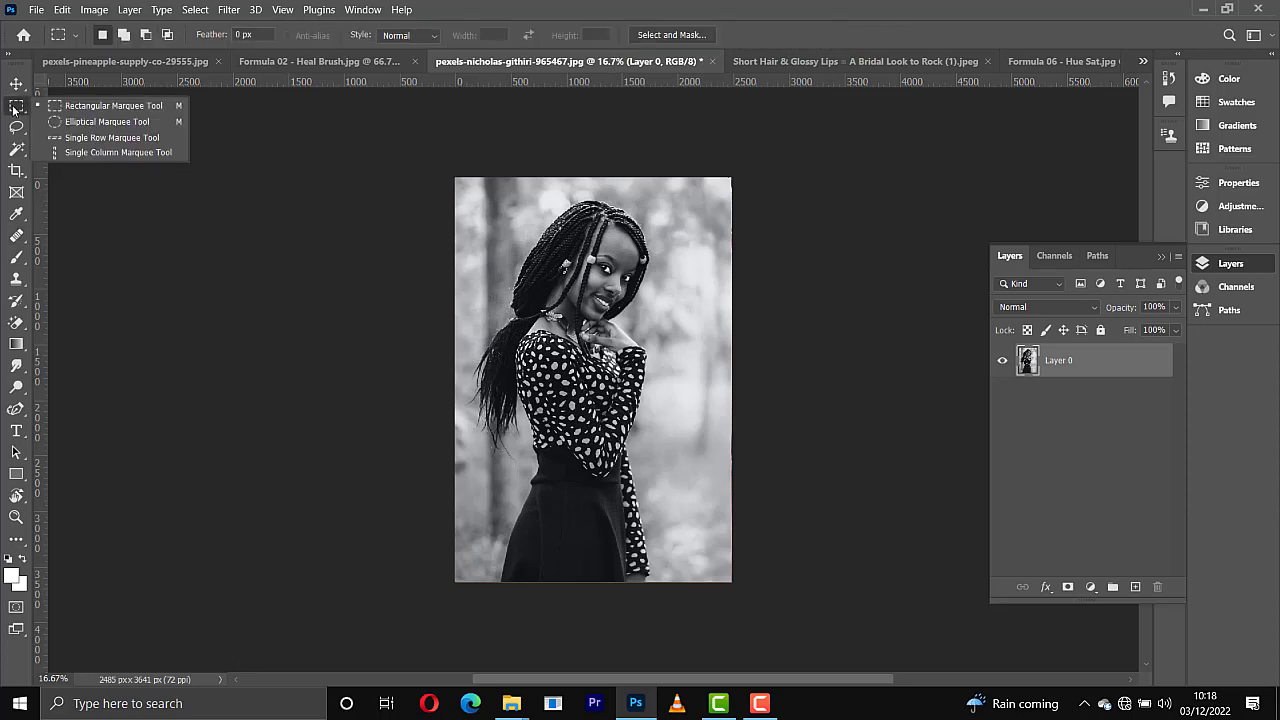
pyautogui.click(81, 122)
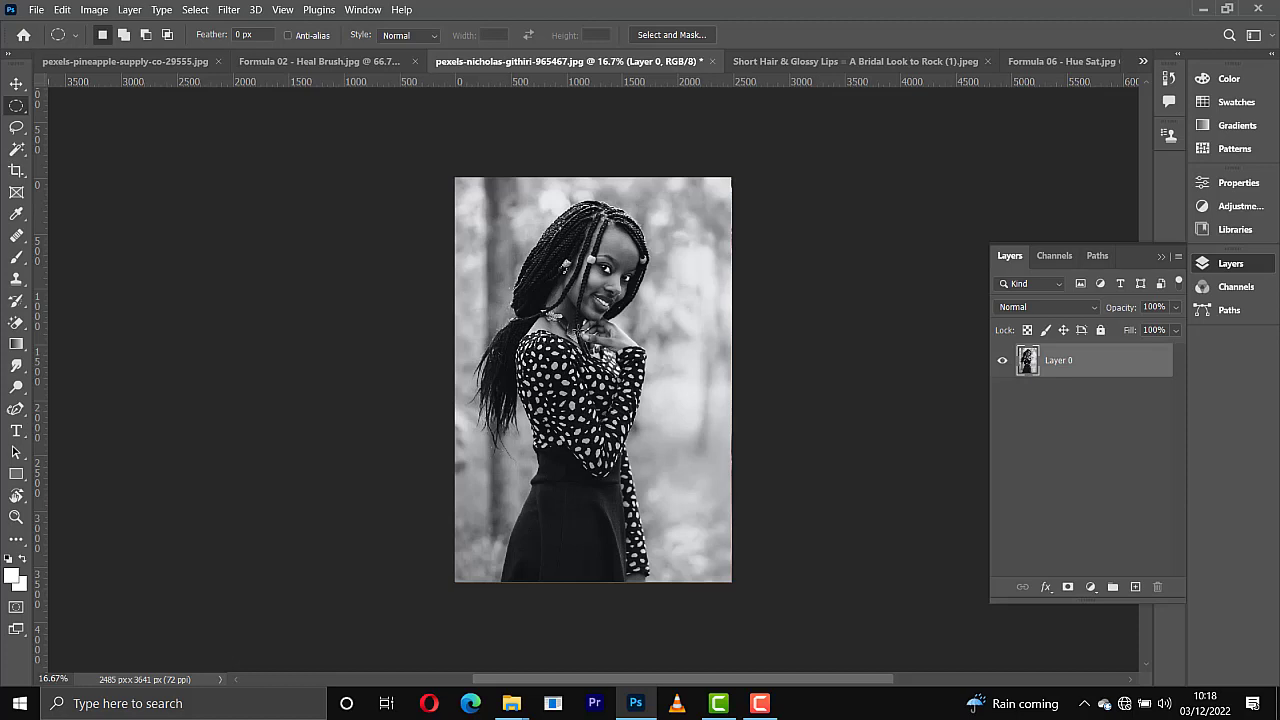
pyautogui.moveTo(580, 330); pyautogui.dragTo(786, 531)
pyautogui.moveTo(637, 426); pyautogui.dragTo(538, 289)
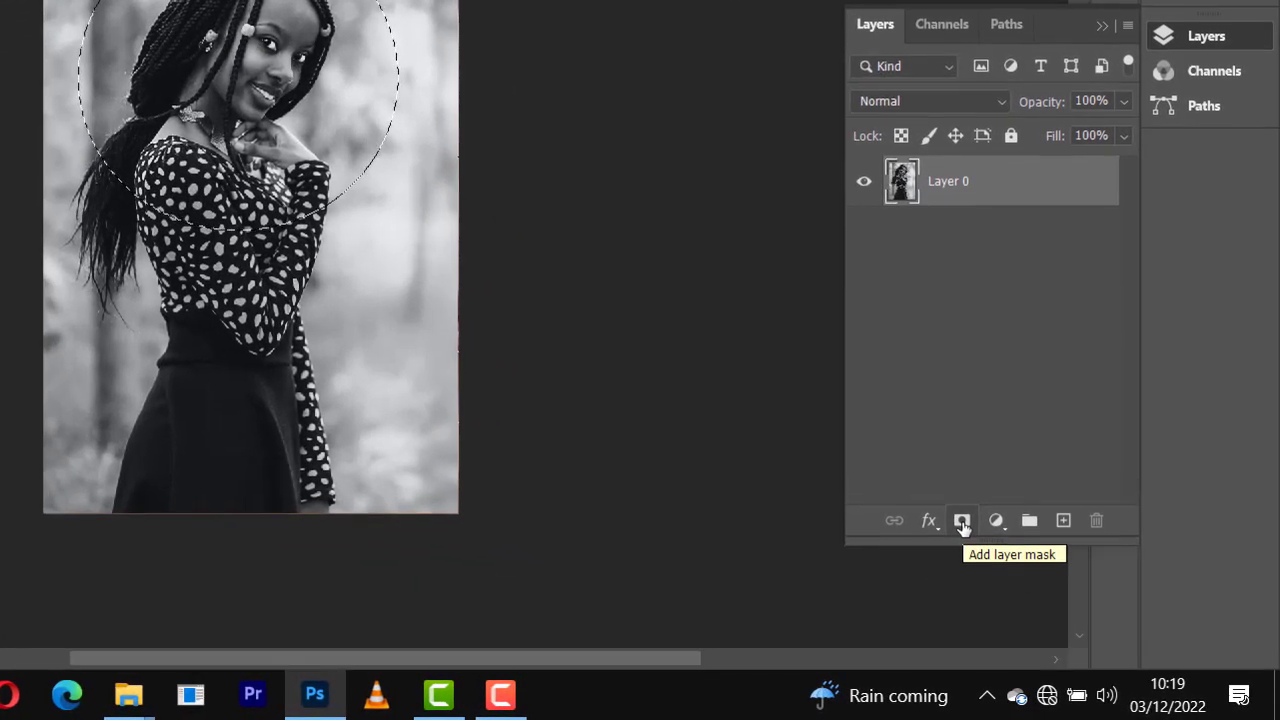
# Step: Add a layer mask from the circular selection, and compare the photo with the mask disabled and re-enabled
pyautogui.click(1068, 588)
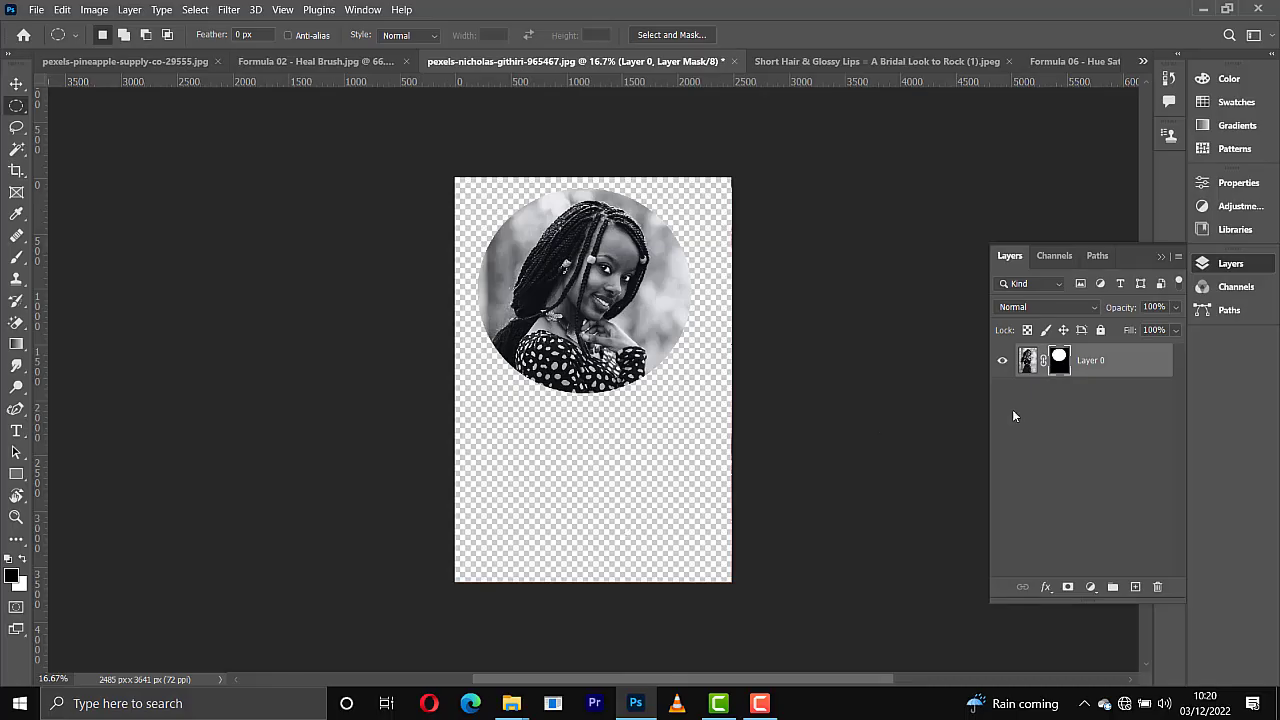
pyautogui.keyDown('shift'); pyautogui.click(1059, 367); pyautogui.keyUp('shift')
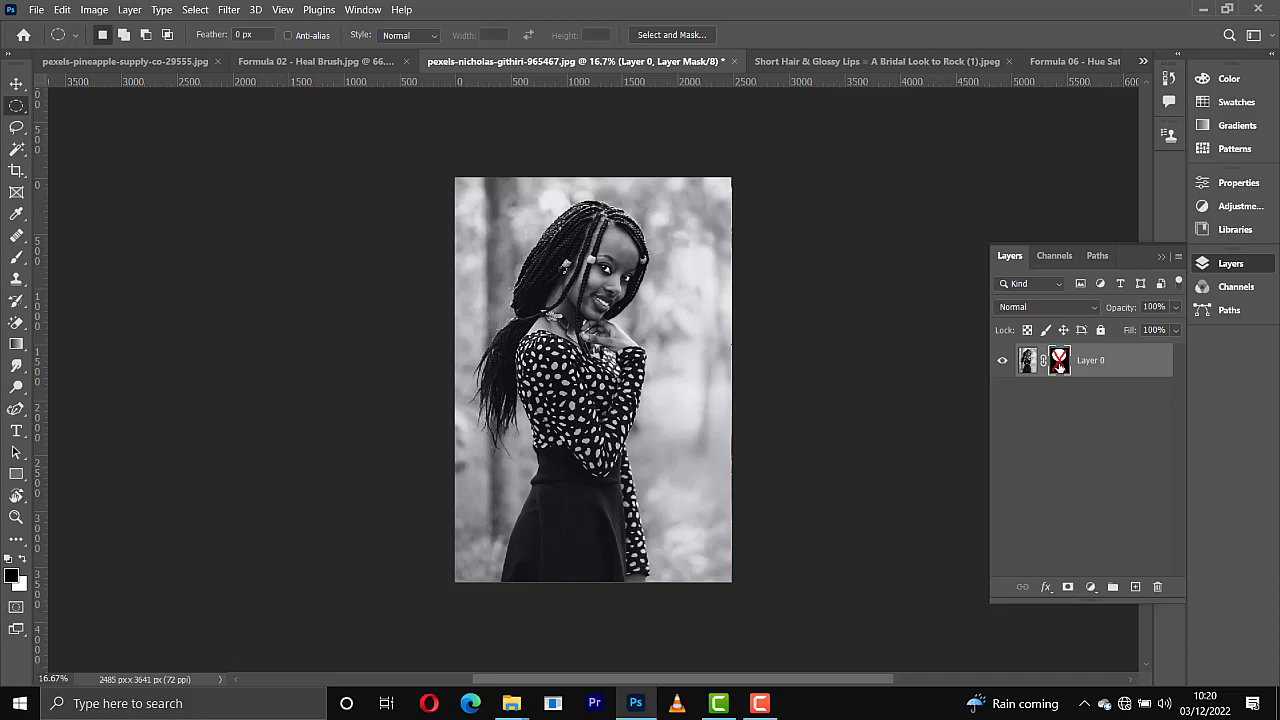
pyautogui.keyDown('shift'); pyautogui.click(1059, 367); pyautogui.keyUp('shift')
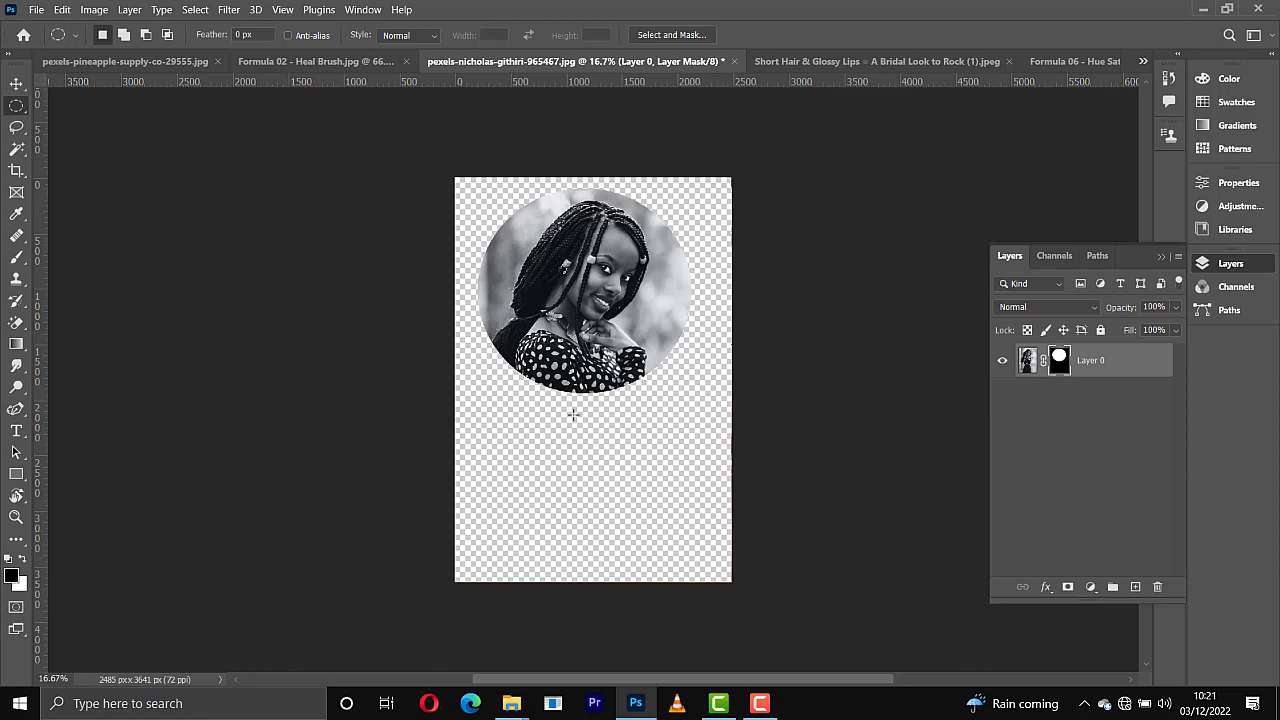
# Step: Paint on the layer mask along the circle's lower edge with the size 600 Brush, hiding areas with black and revealing areas with white
pyautogui.press('b')
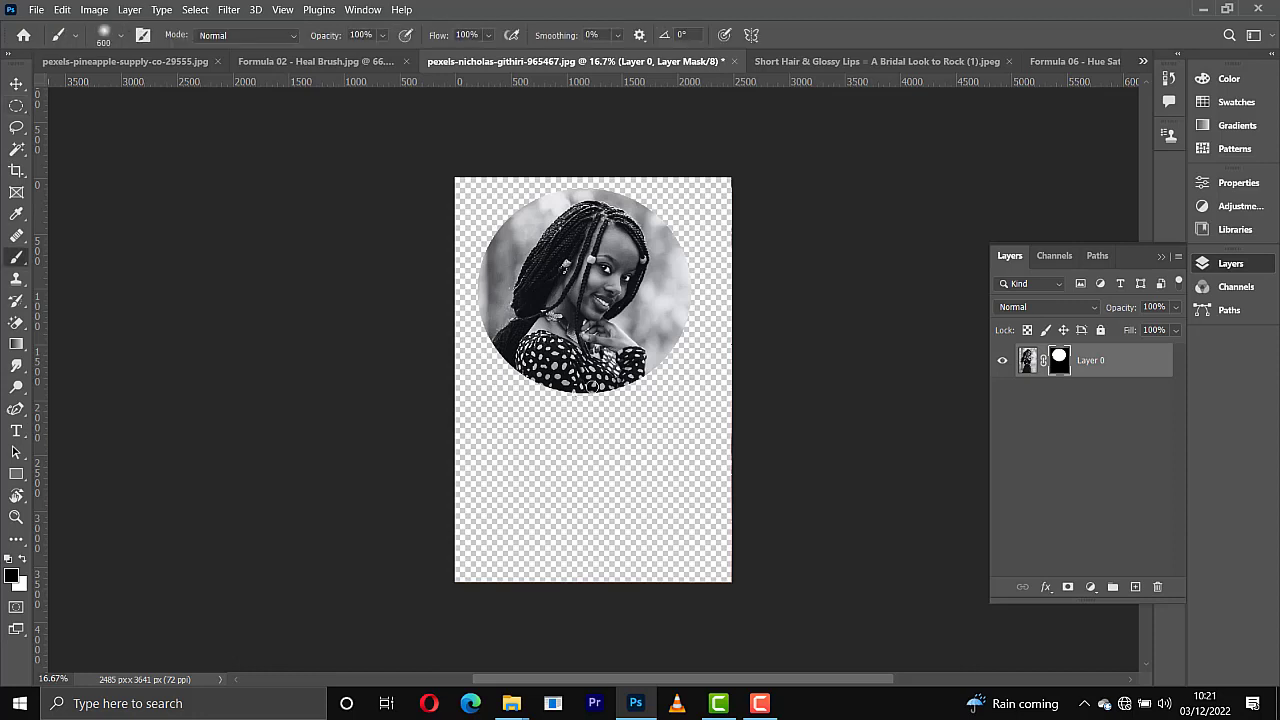
pyautogui.moveTo(615, 385)
pyautogui.mouseDown()
pyautogui.moveTo(586, 371)
pyautogui.moveTo(565, 390)
pyautogui.moveTo(582, 389)
pyautogui.mouseUp()
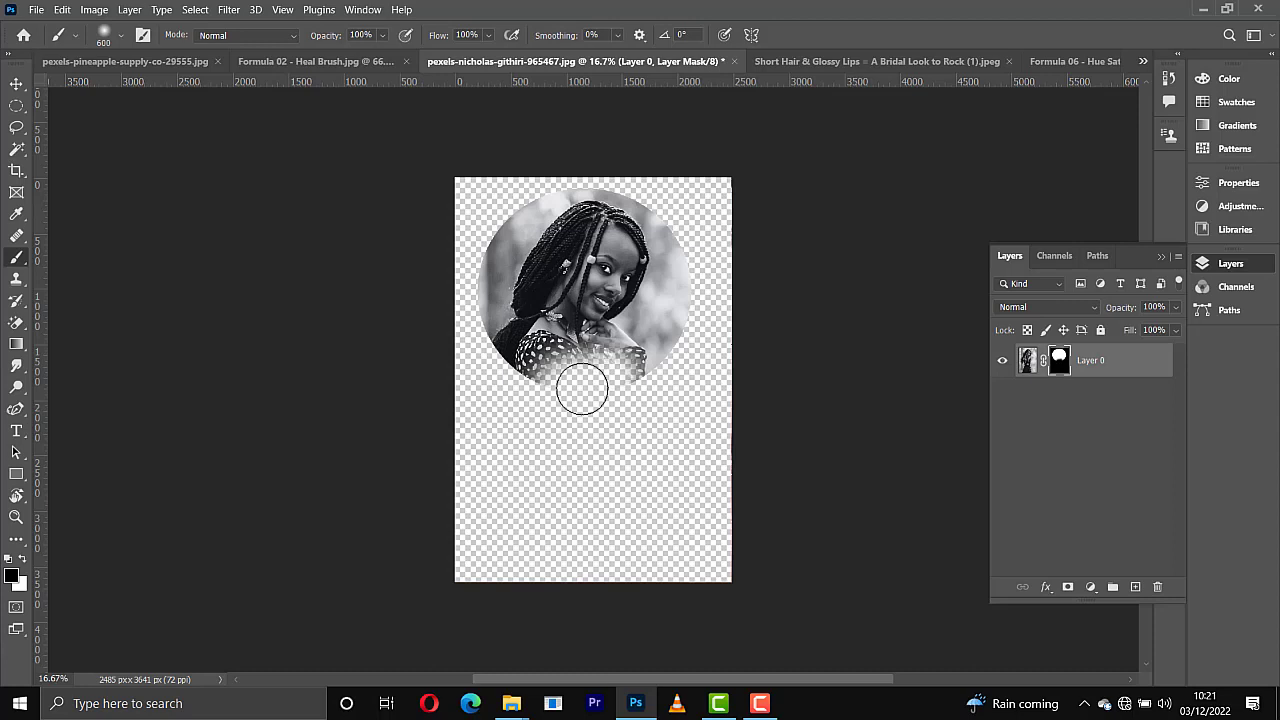
pyautogui.click(25, 561)
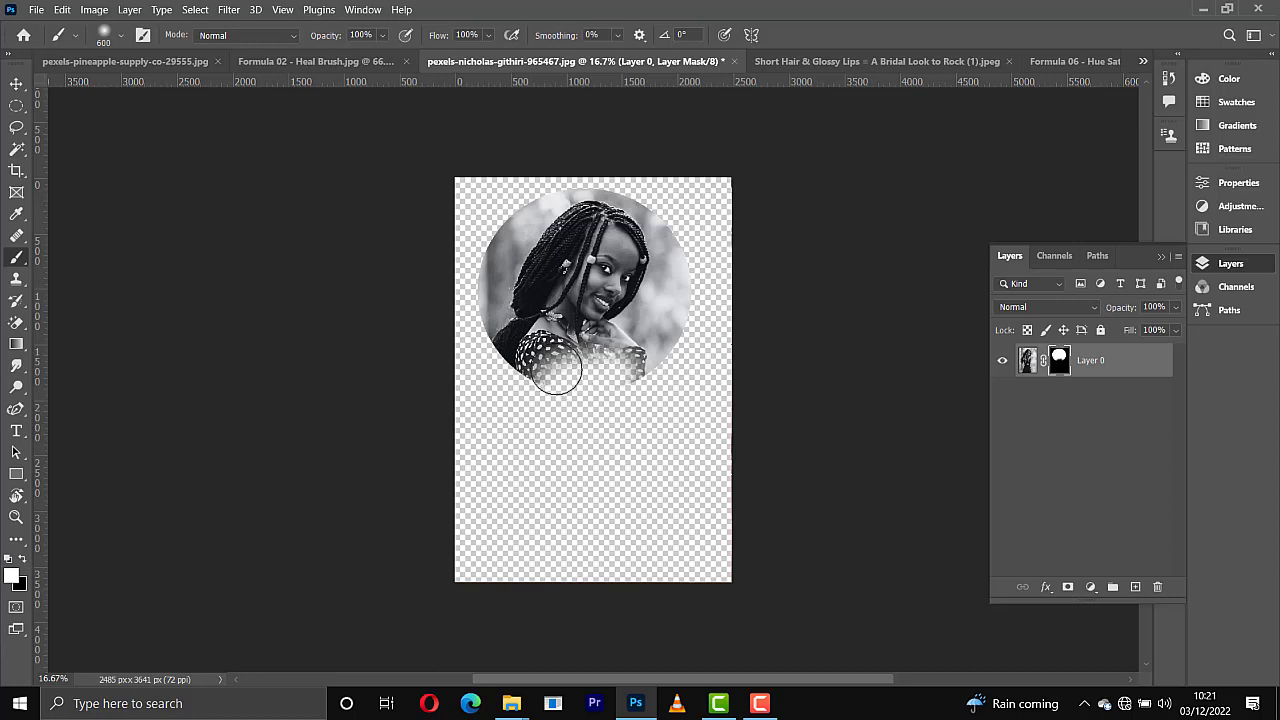
pyautogui.moveTo(557, 370)
pyautogui.mouseDown()
pyautogui.moveTo(628, 357)
pyautogui.moveTo(553, 394)
pyautogui.moveTo(533, 354)
pyautogui.moveTo(503, 372)
pyautogui.moveTo(503, 354)
pyautogui.moveTo(638, 349)
pyautogui.moveTo(651, 354)
pyautogui.moveTo(643, 386)
pyautogui.moveTo(653, 357)
pyautogui.moveTo(656, 386)
pyautogui.moveTo(593, 397)
pyautogui.moveTo(638, 401)
pyautogui.moveTo(581, 419)
pyautogui.moveTo(603, 409)
pyautogui.moveTo(518, 408)
pyautogui.mouseUp()
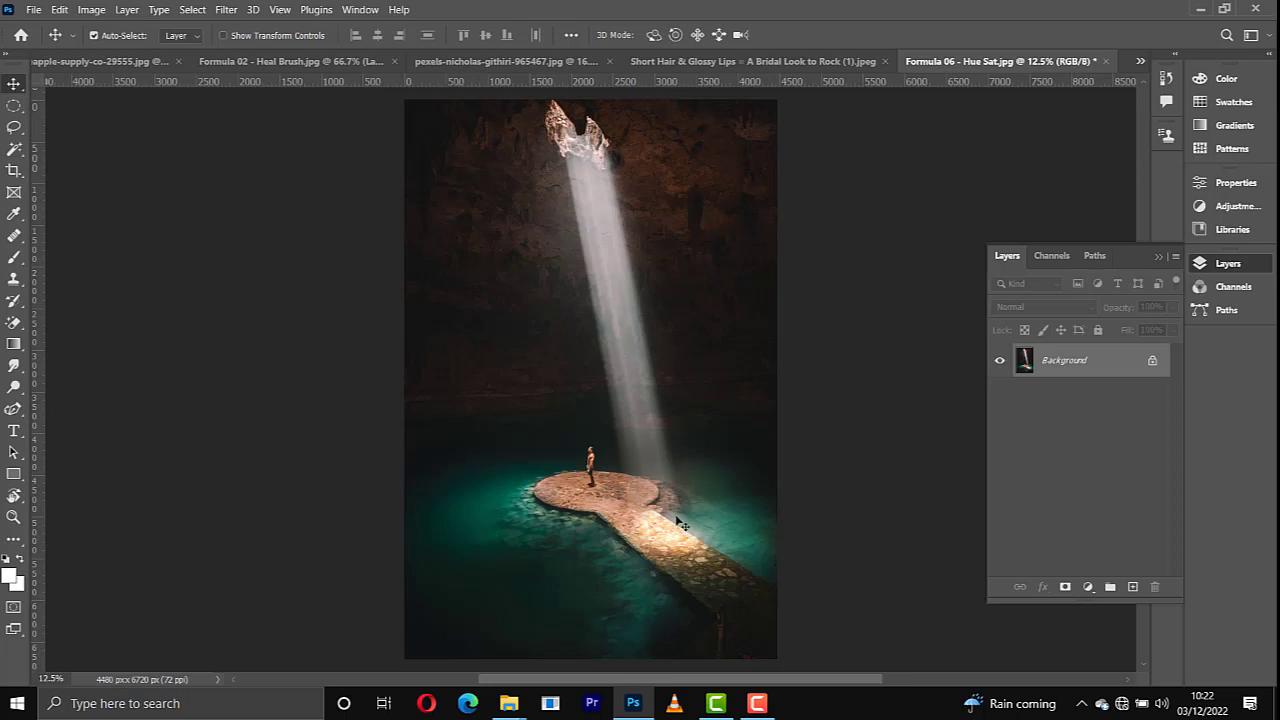
# Step: Add a Hue/Saturation adjustment layer in Formula 06 - Hue Sat.jpg, try a Master hue of +25, and undo that shift
pyautogui.click(1088, 588)
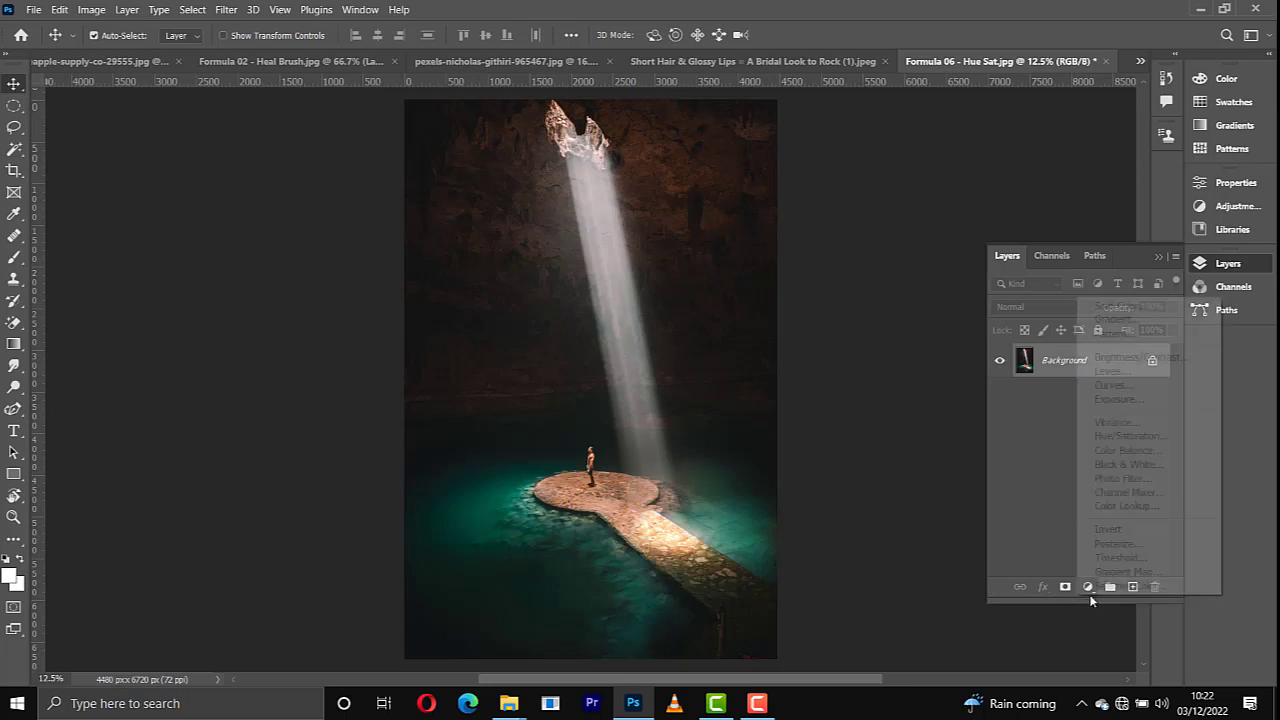
pyautogui.click(1125, 438)
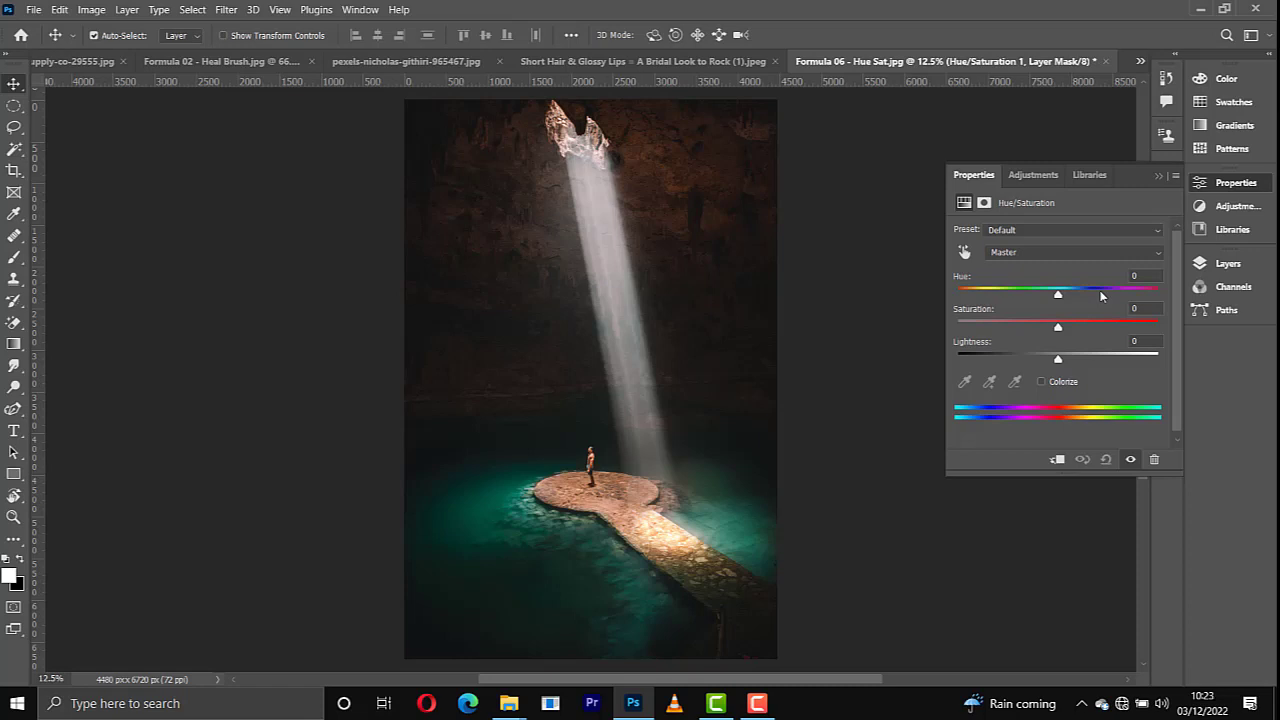
pyautogui.moveTo(1058, 297); pyautogui.dragTo(1085, 296)
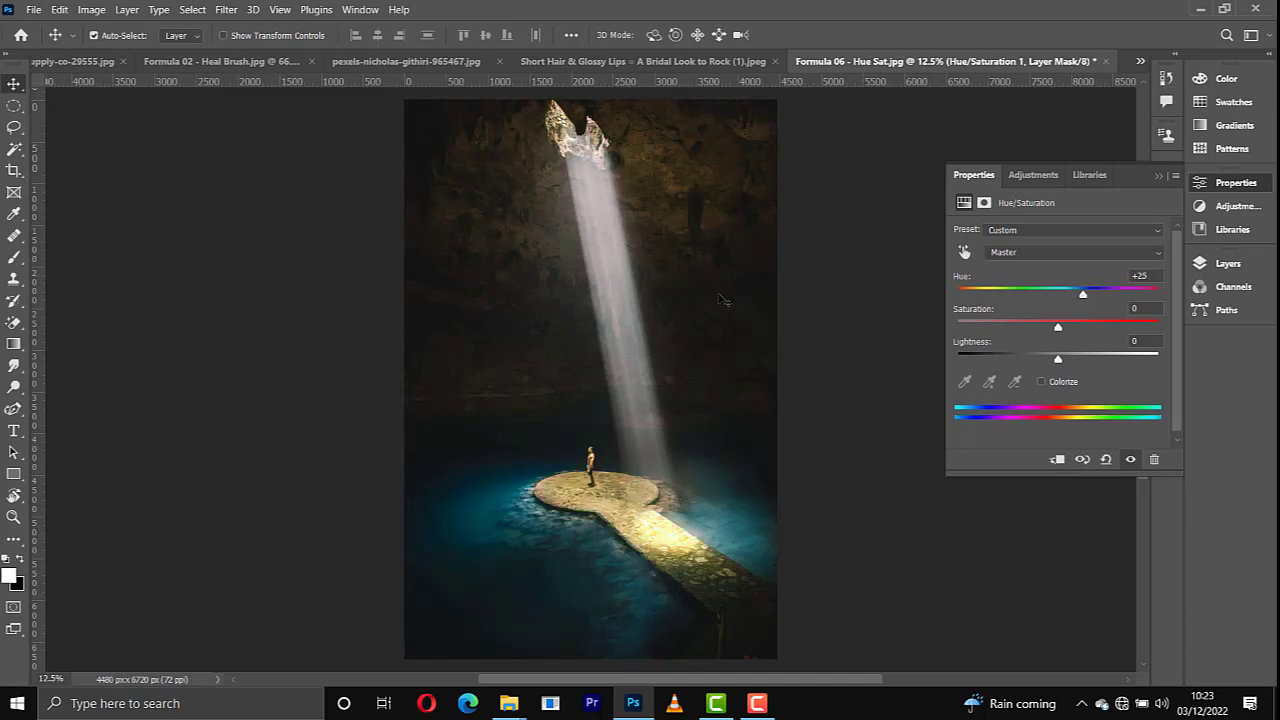
pyautogui.hotkey('ctrl', 'z')
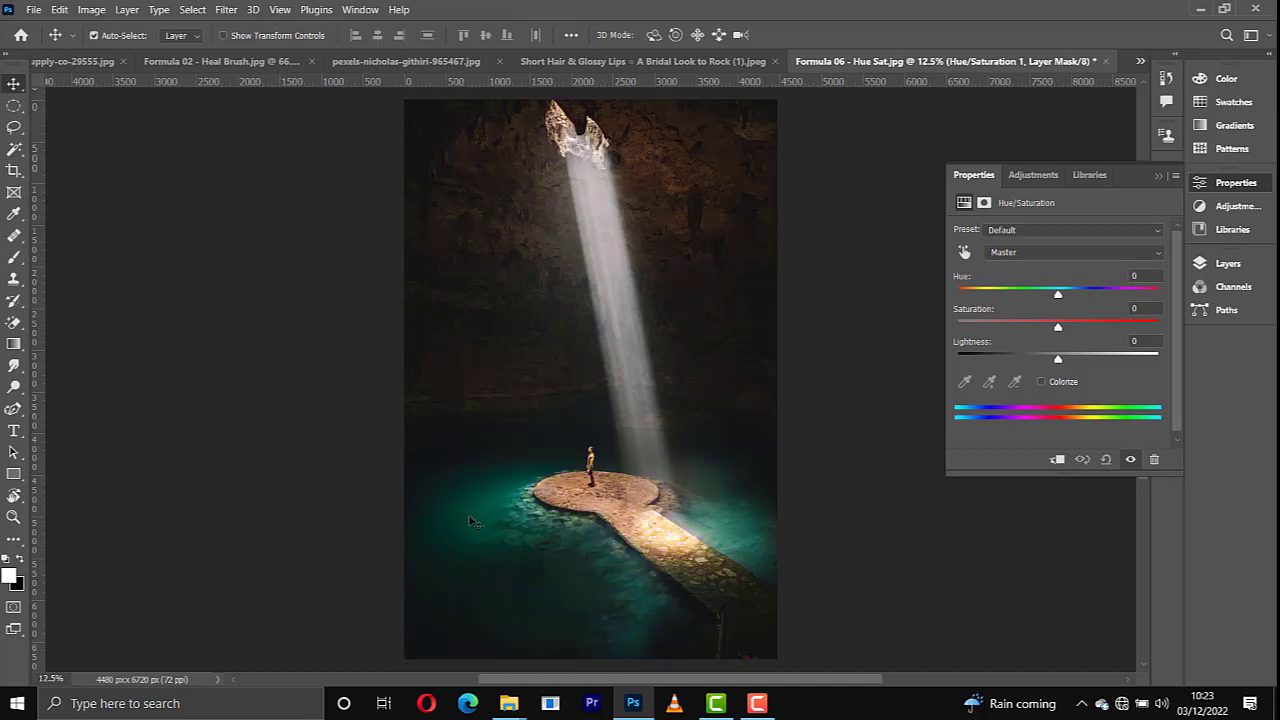
# Step: Sample the green water to target the Cyans, and adjust the affected color range to 121°/173° and 181°\225°
pyautogui.click(965, 253)
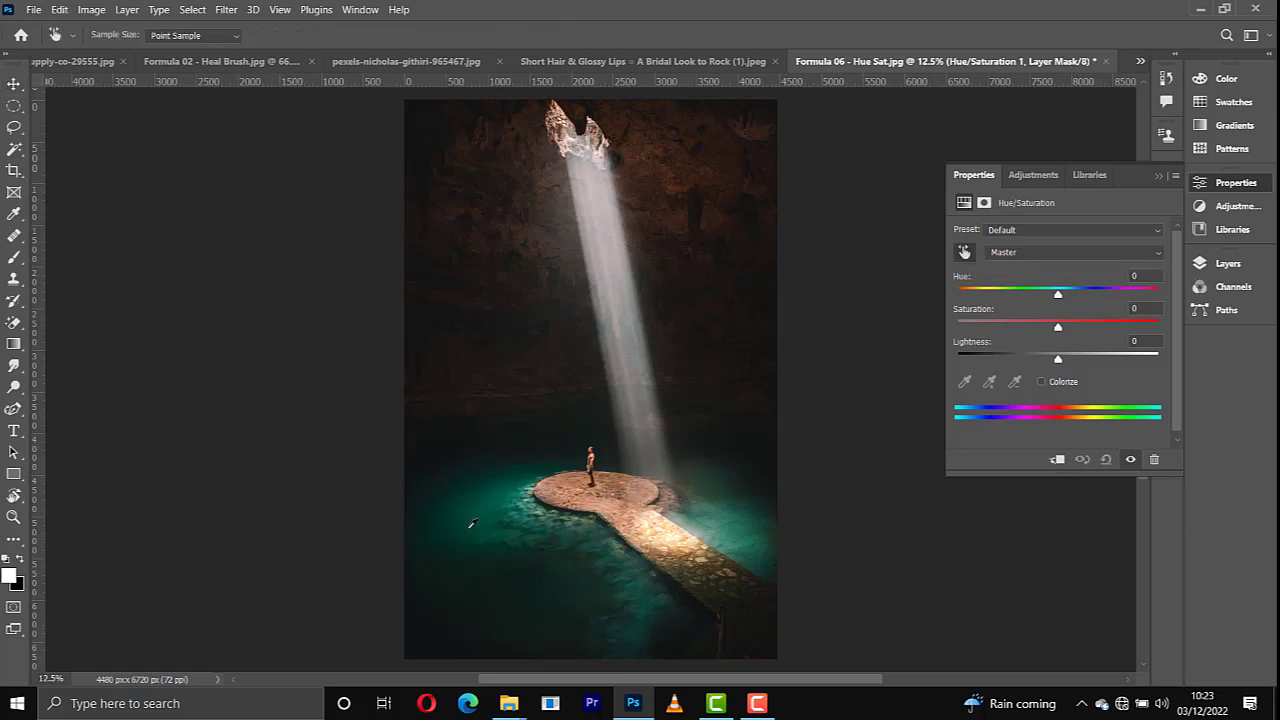
pyautogui.click(479, 505)
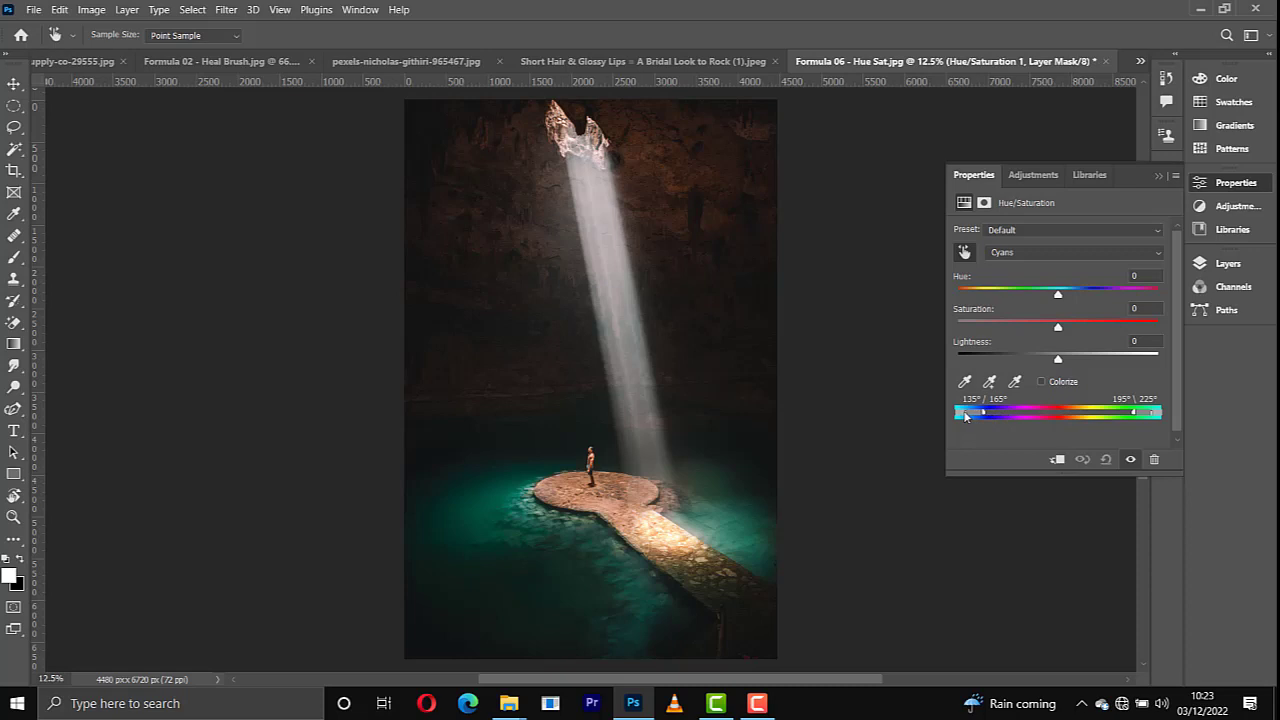
pyautogui.moveTo(965, 416); pyautogui.dragTo(958, 418)
pyautogui.moveTo(1152, 416); pyautogui.dragTo(1129, 417)
# Step: Set the Cyans hue to +28 and increase their saturation to turn the water a richer blue
pyautogui.moveTo(1059, 297); pyautogui.dragTo(1087, 296)
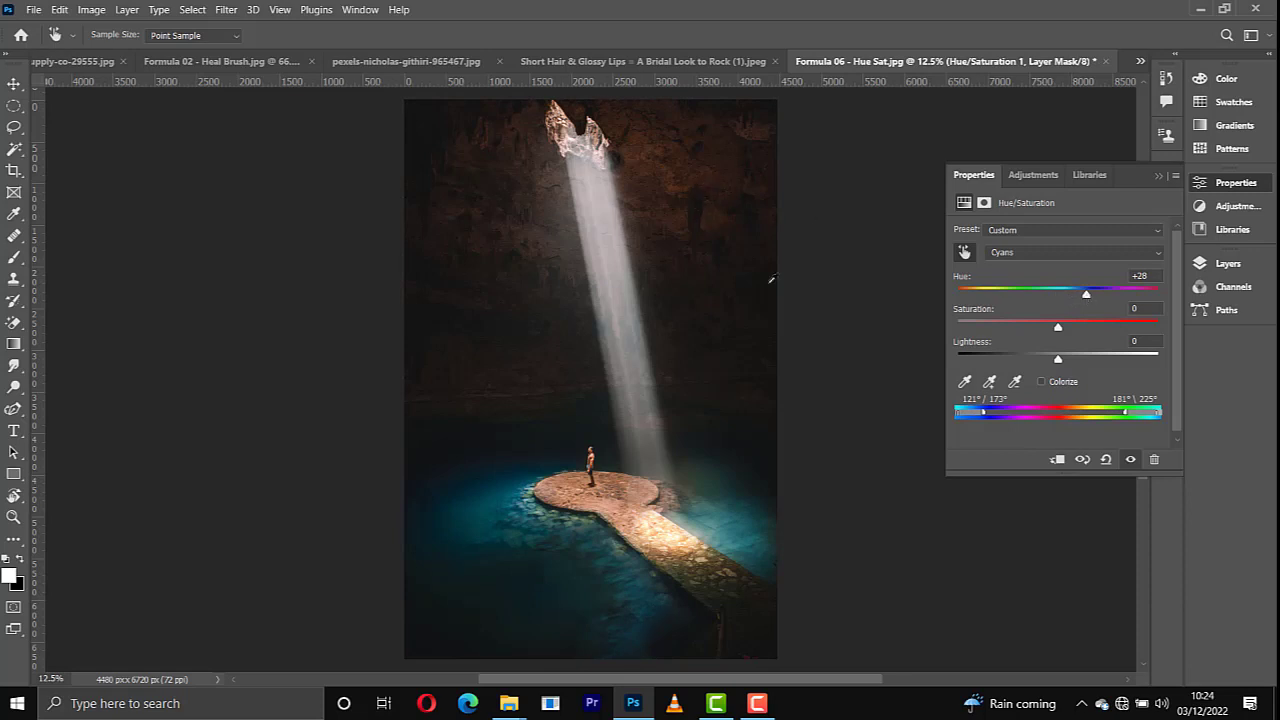
pyautogui.moveTo(1060, 331); pyautogui.dragTo(1085, 338)
# Step: Compare the water color before and after by hiding and showing the Hue/Saturation adjustment layer, leaving it visible
pyautogui.click(1226, 263)
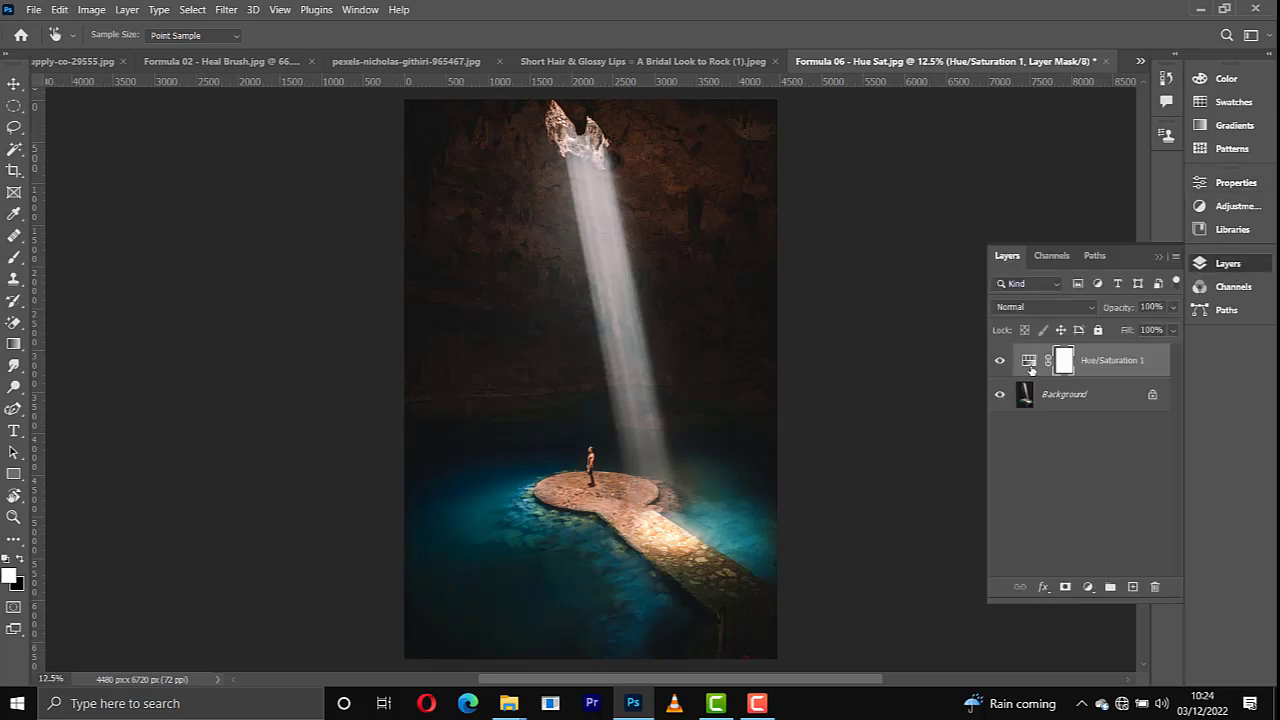
pyautogui.click(999, 364)
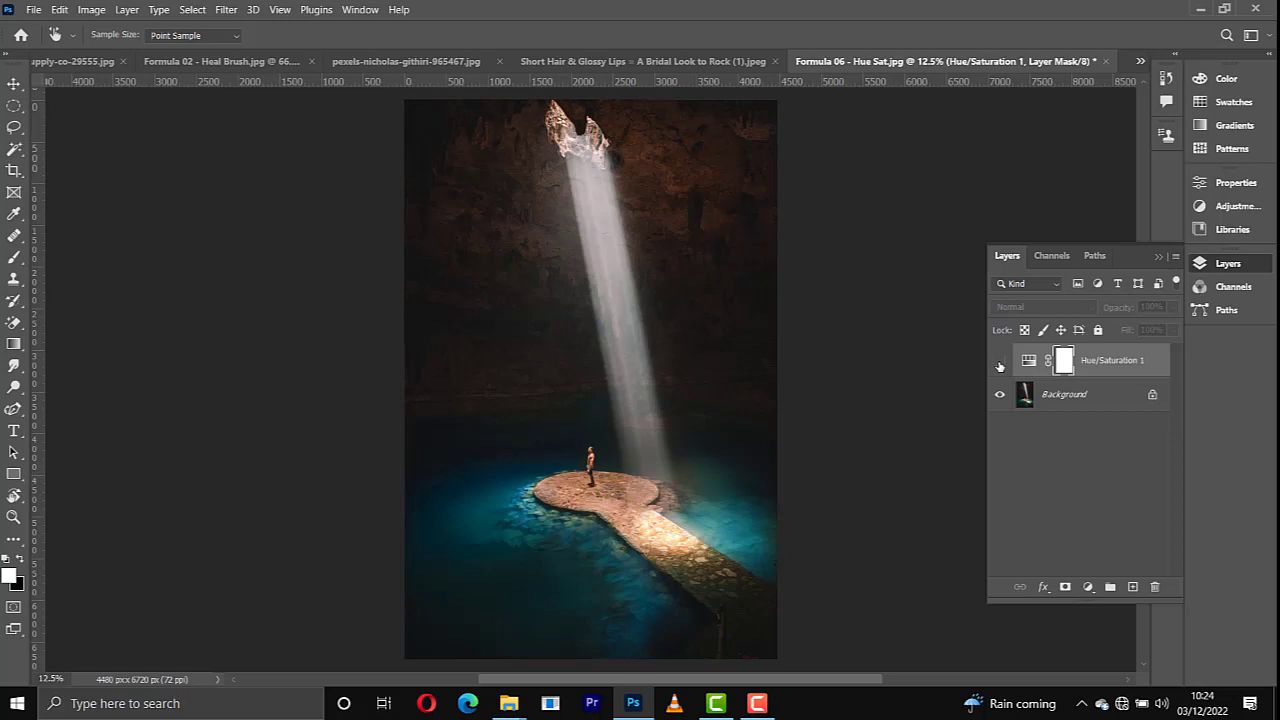
pyautogui.click(999, 365)
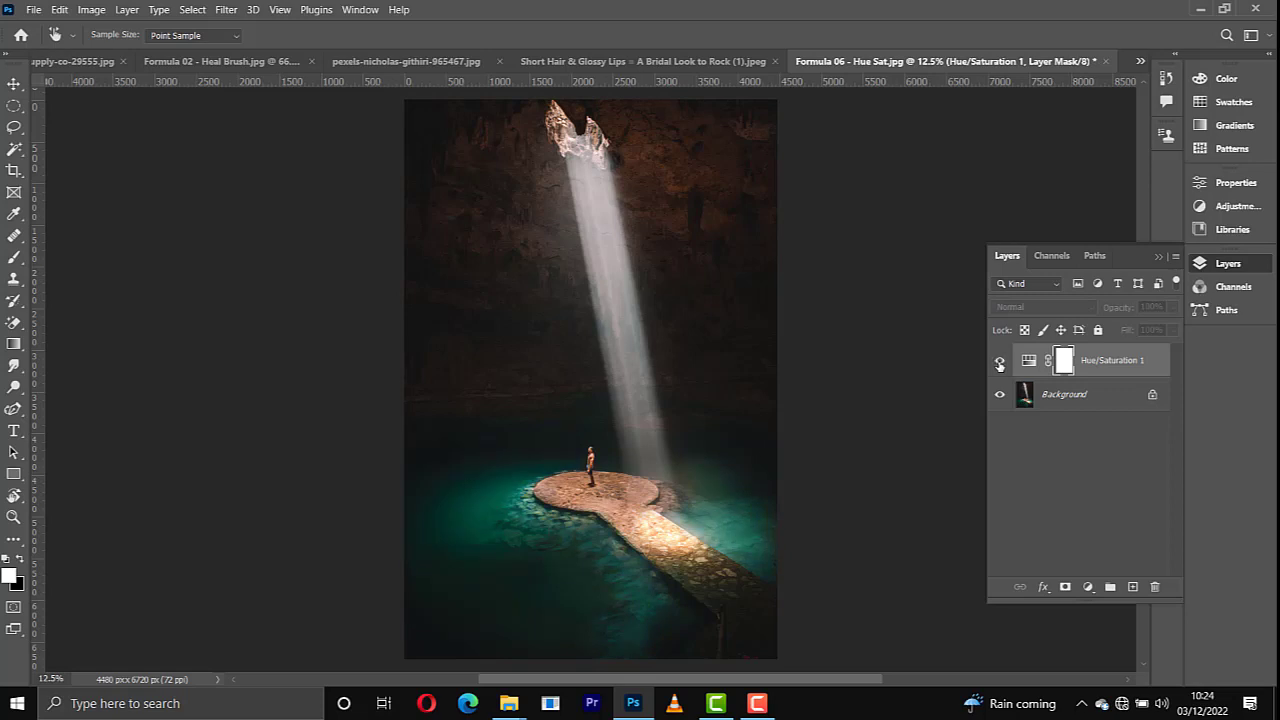